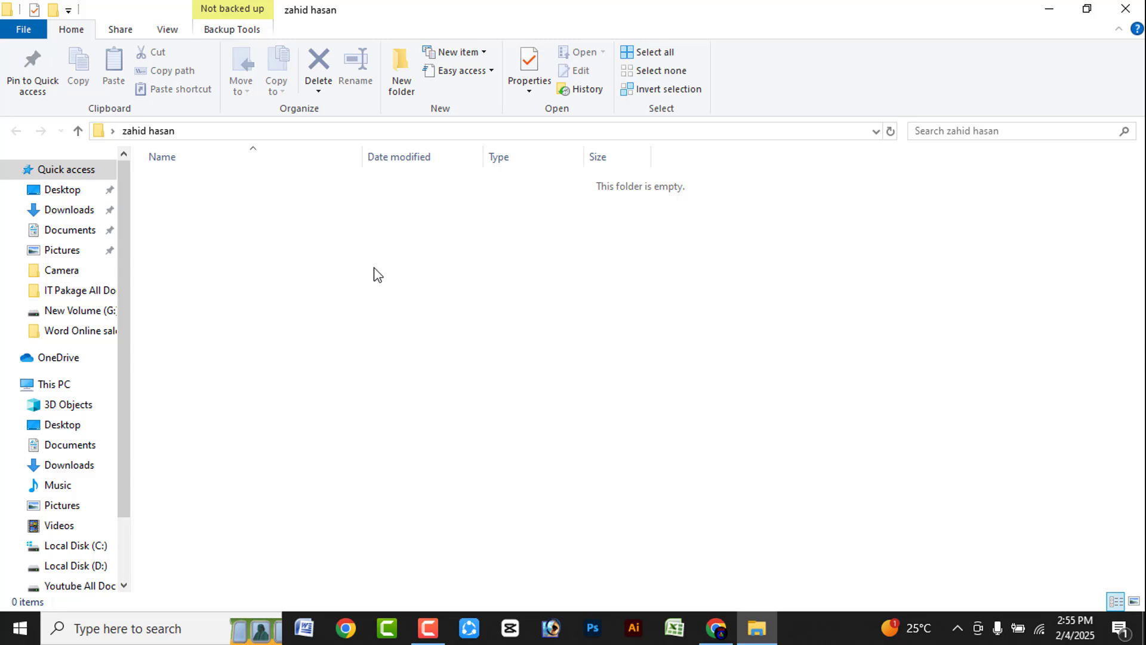
# Step: Create a subfolder named mp3 in the empty folder and look inside it before returning
pyautogui.rightClick(266, 233)
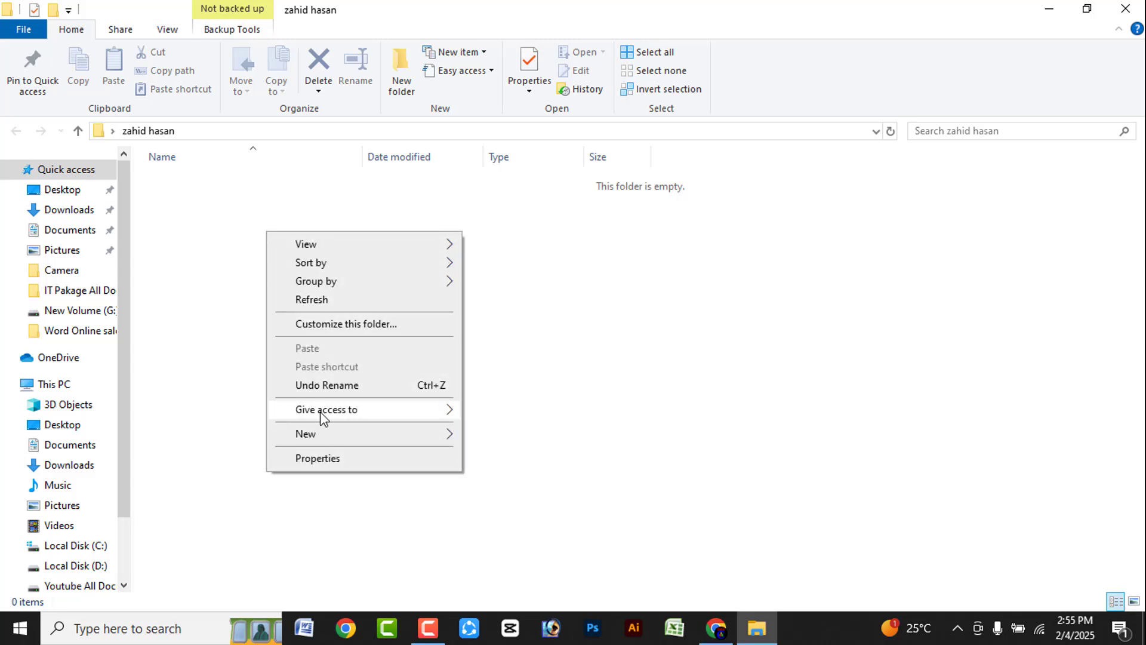
pyautogui.moveTo(317, 436)
pyautogui.click(494, 437)
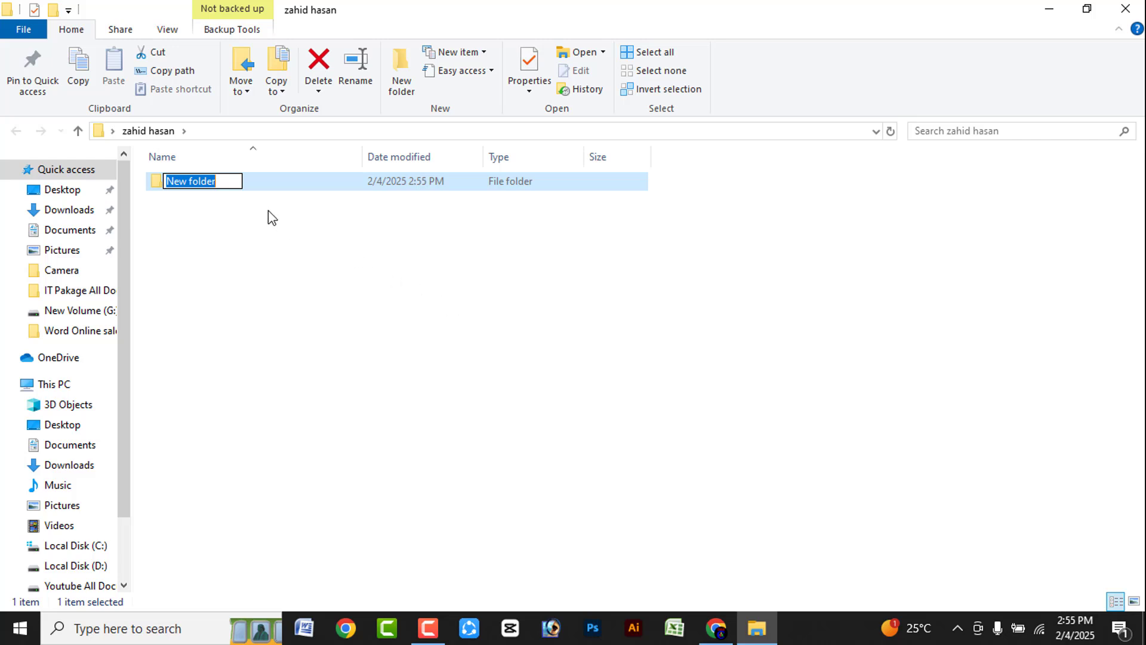
pyautogui.write('mp3')
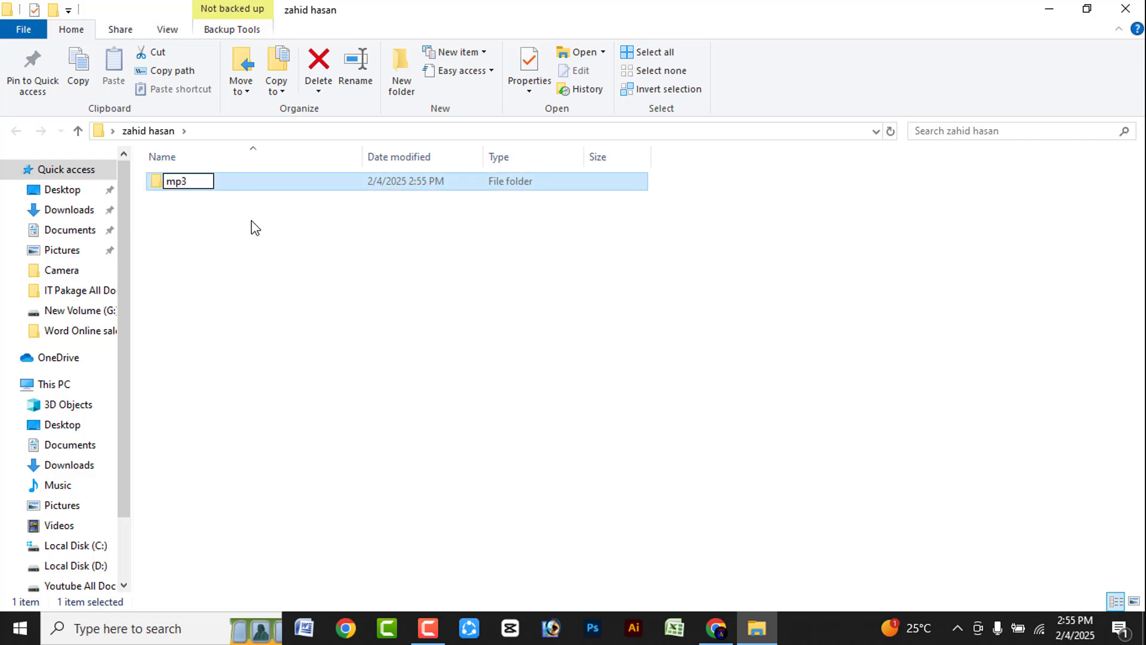
pyautogui.click(252, 221)
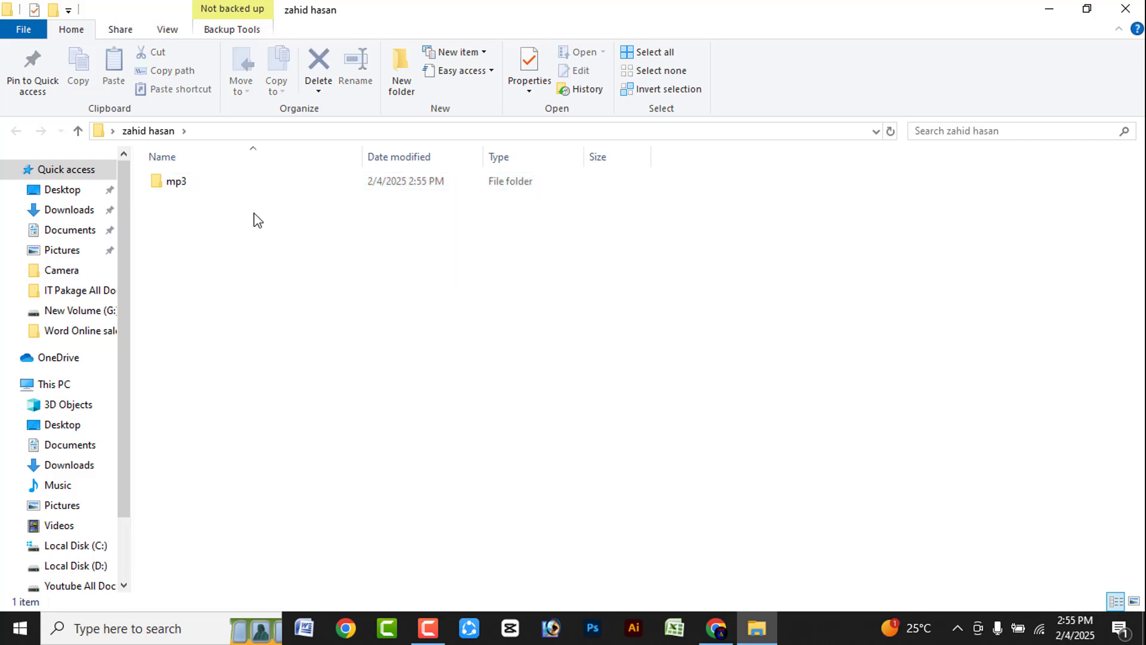
pyautogui.doubleClick(201, 192)
pyautogui.click(15, 131)
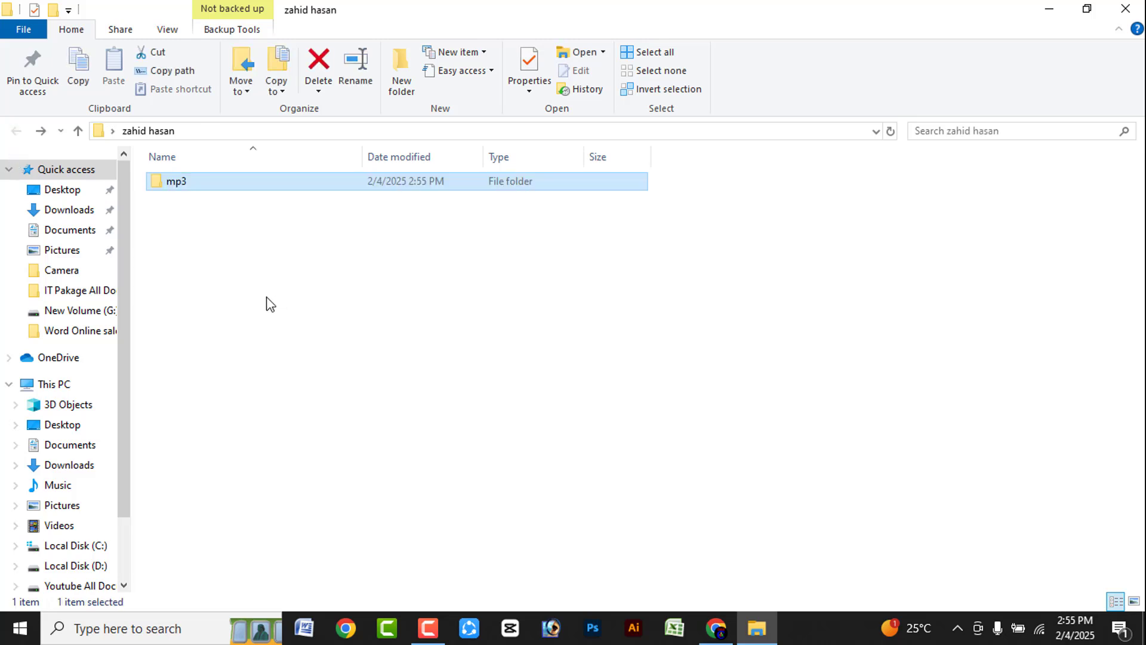
# Step: Create a second subfolder named Video alongside the mp3 folder
pyautogui.click(225, 237)
pyautogui.rightClick(227, 240)
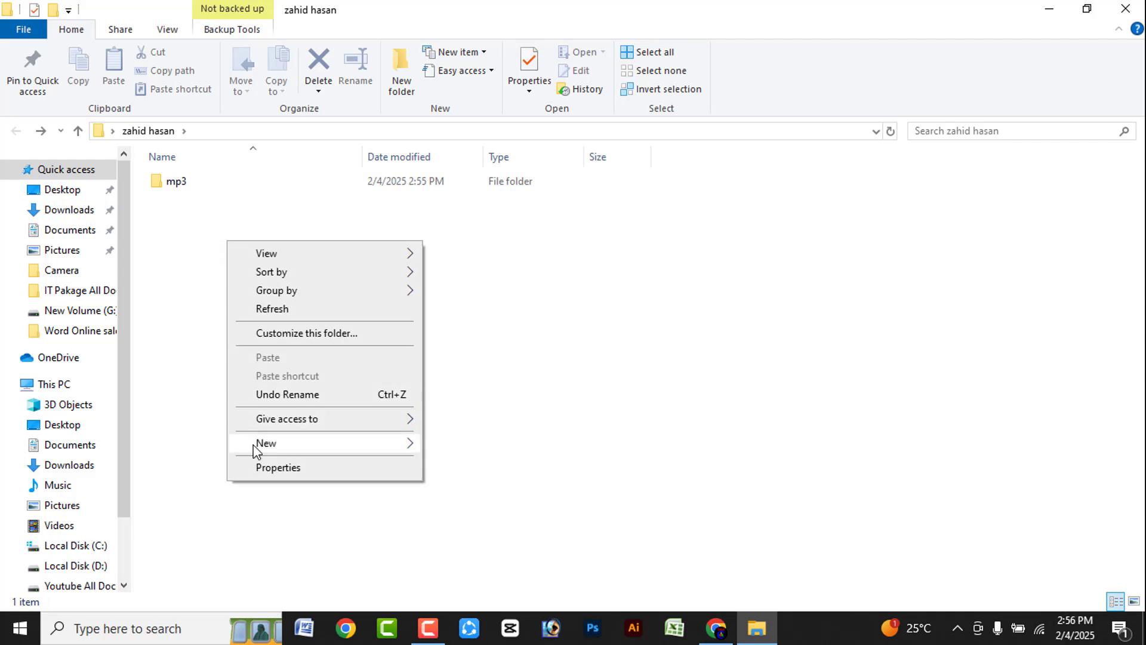
pyautogui.moveTo(263, 447)
pyautogui.click(470, 253)
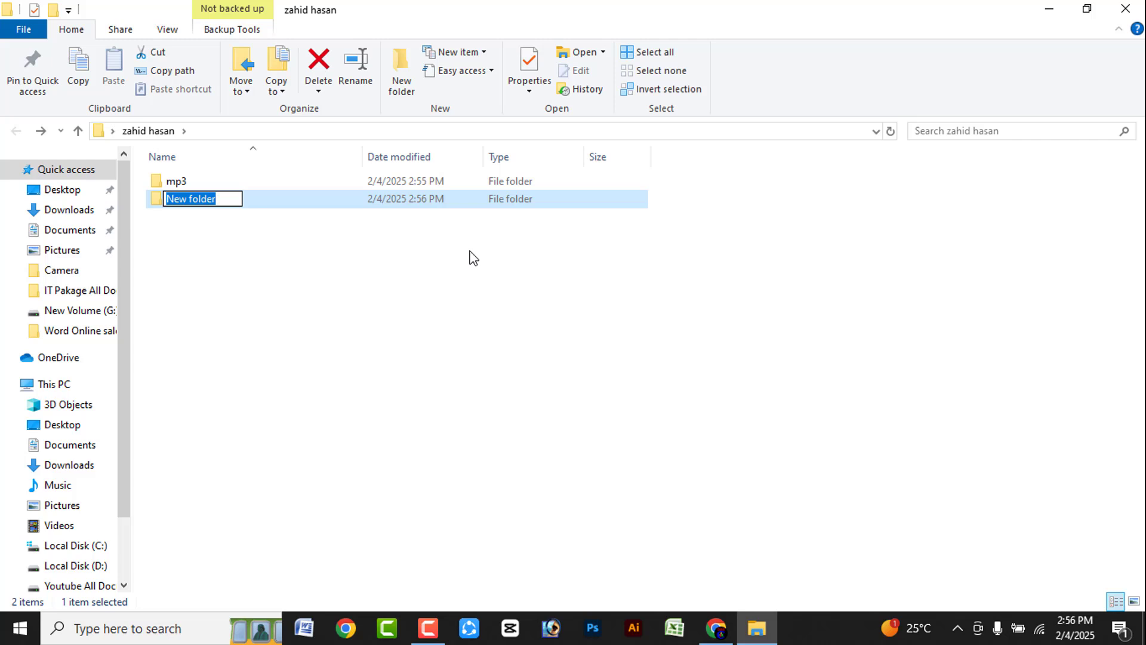
pyautogui.write('Vi')
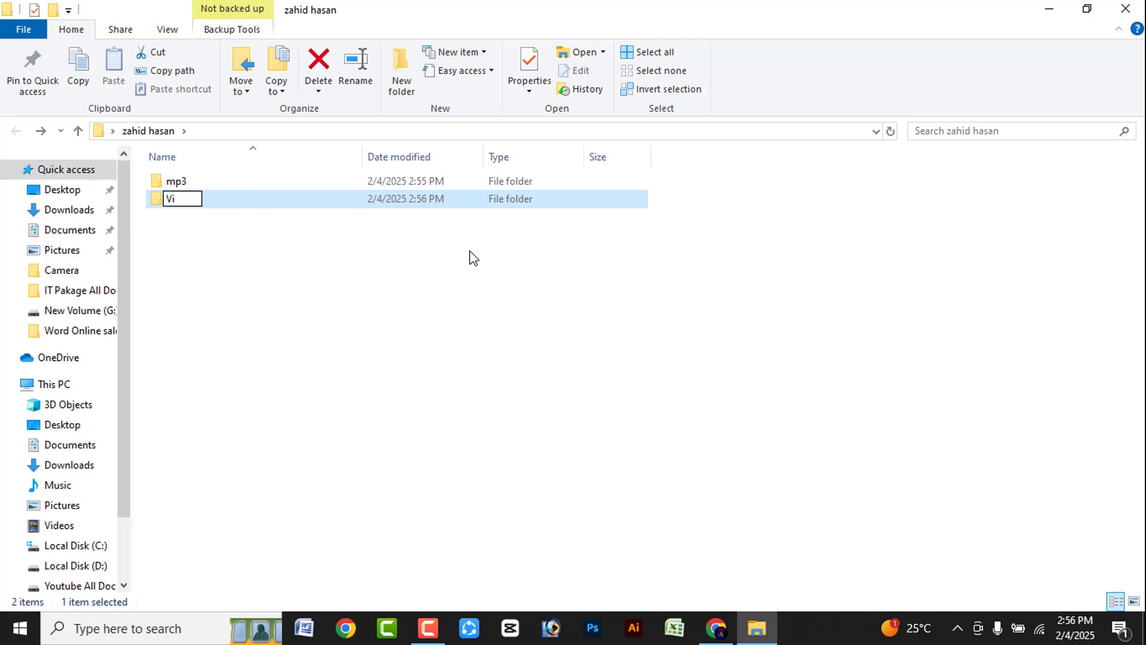
pyautogui.write('deo')
pyautogui.press('Return')
pyautogui.click(419, 276)
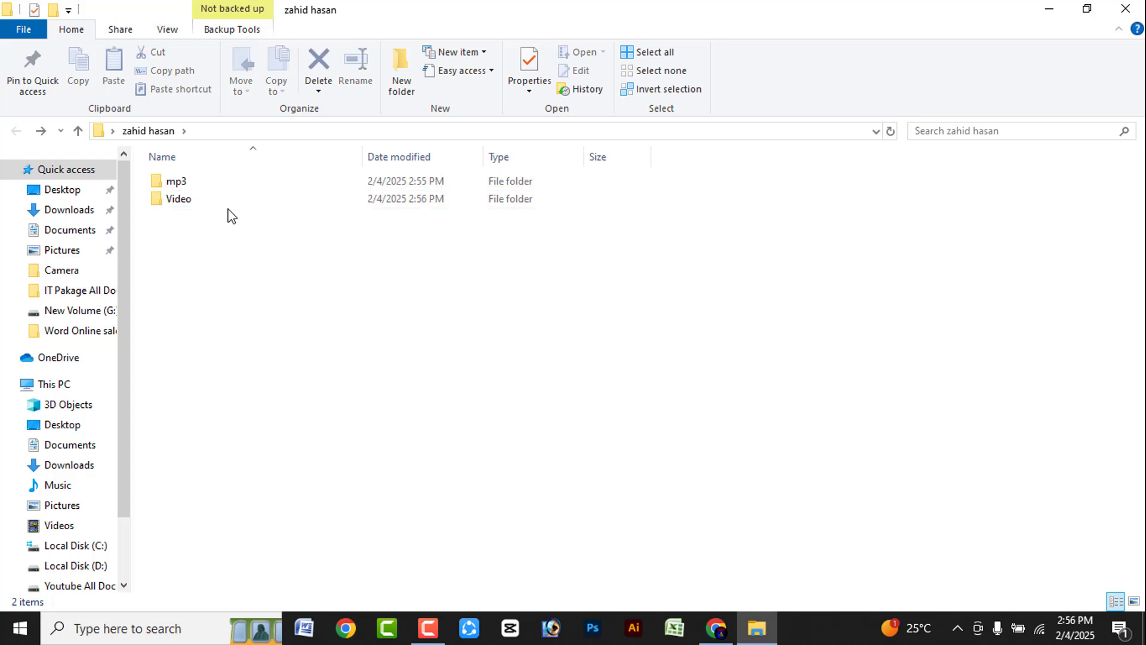
# Step: Create a third subfolder named Picture alongside mp3 and Video
pyautogui.rightClick(230, 262)
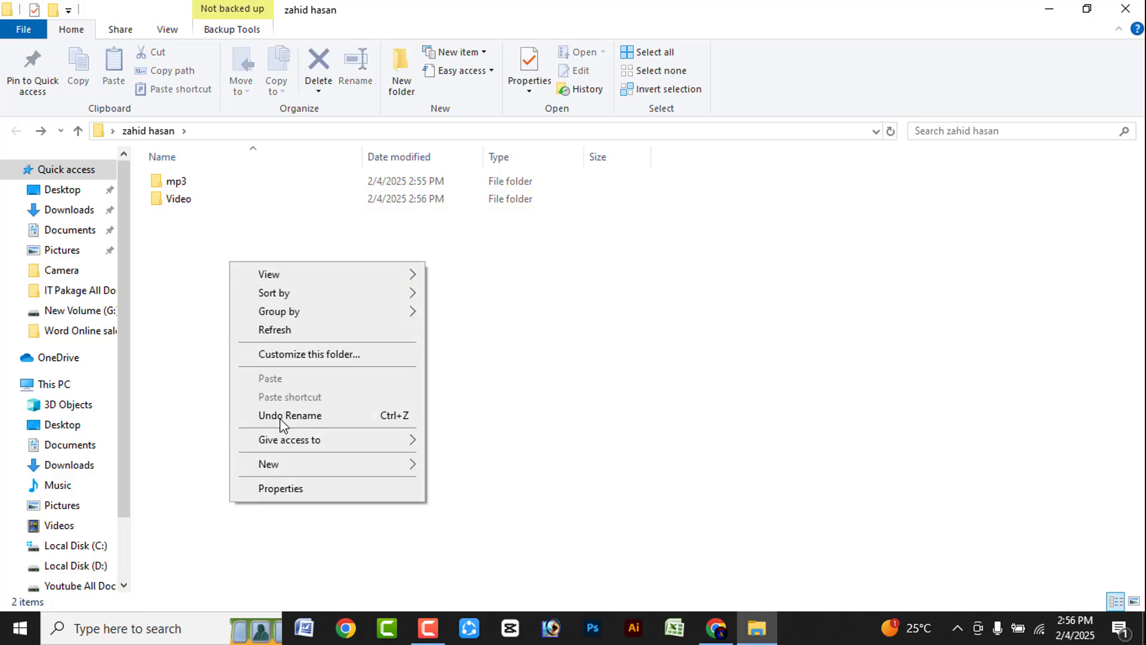
pyautogui.moveTo(276, 467)
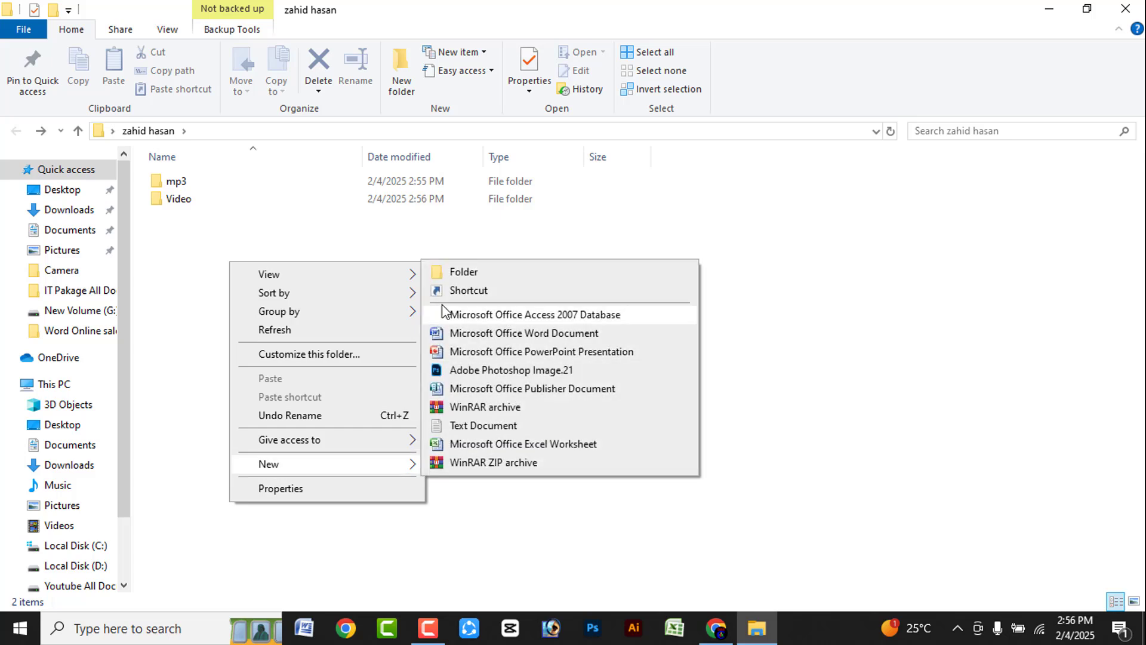
pyautogui.click(462, 272)
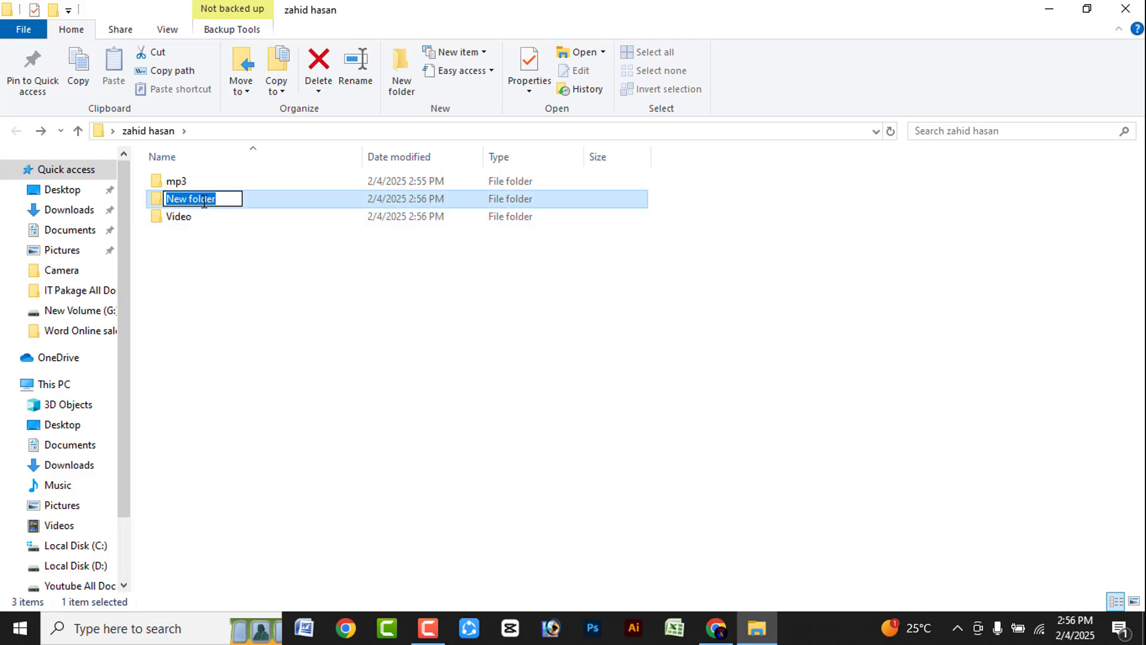
pyautogui.write('P')
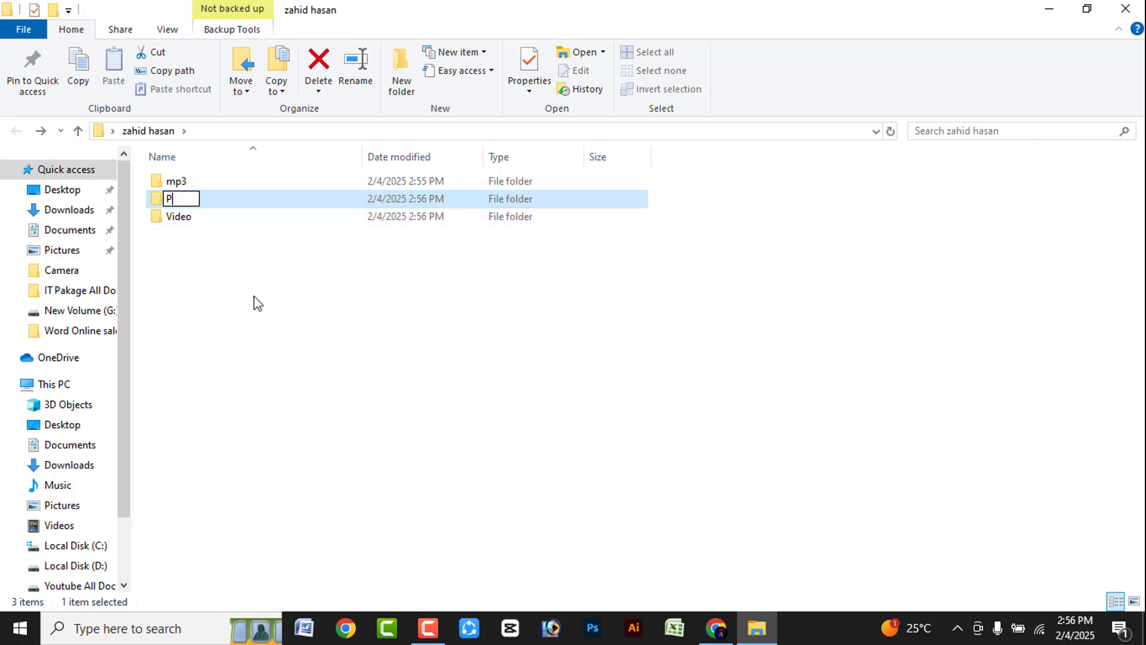
pyautogui.write('icture')
pyautogui.click(217, 261)
pyautogui.moveTo(220, 258); pyautogui.dragTo(224, 173)
pyautogui.click(291, 250)
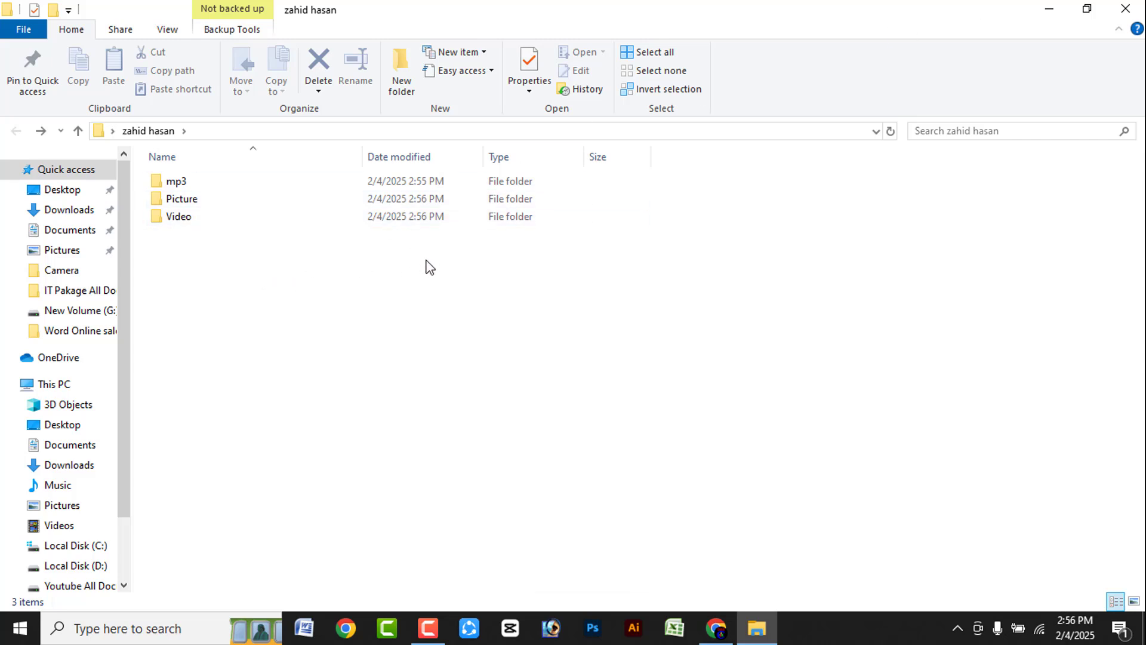
# Step: Minimize the current folder window and open the JPEG Online Sale folder in Zahid IT Institute on New Volume (F:)
pyautogui.click(1048, 9)
pyautogui.doubleClick(31, 39)
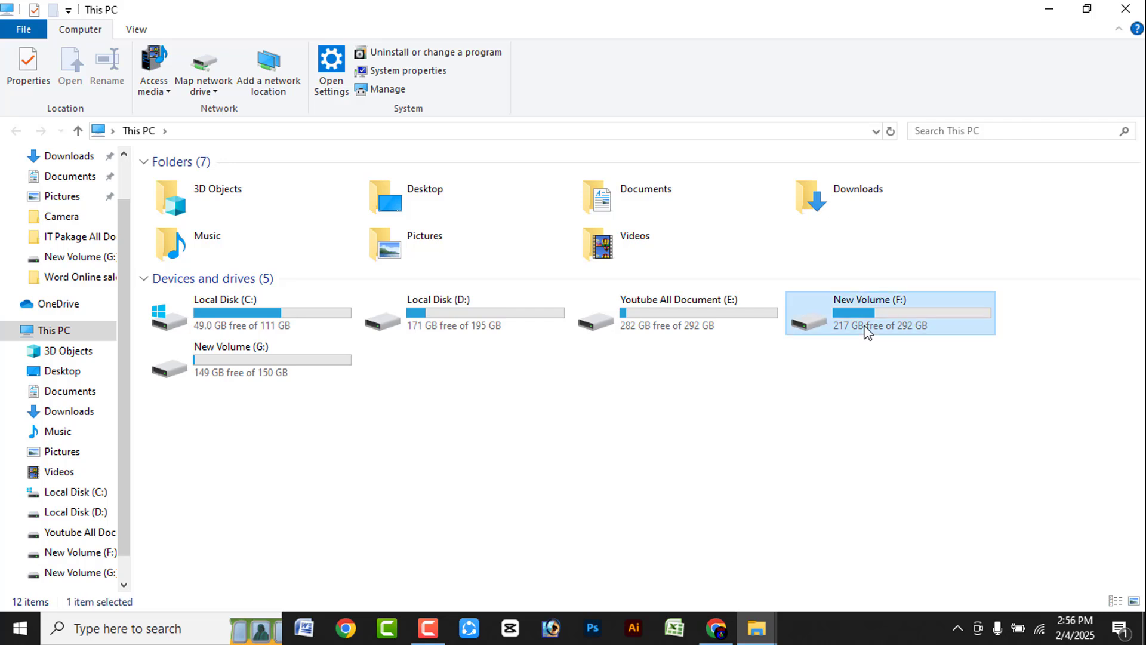
pyautogui.doubleClick(865, 330)
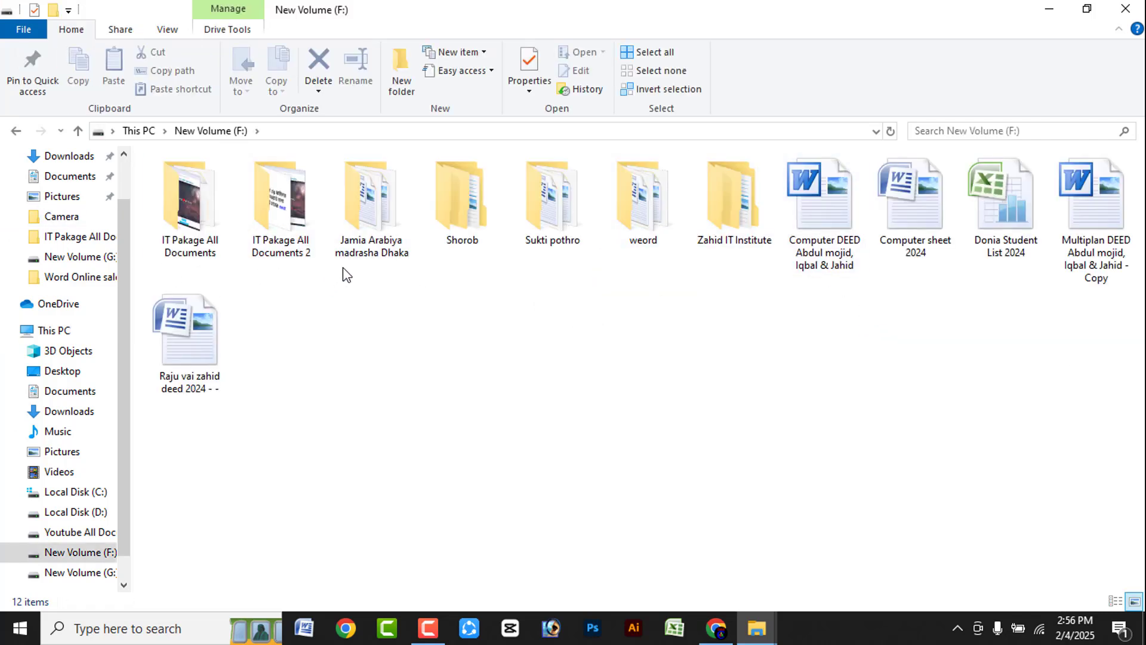
pyautogui.doubleClick(723, 230)
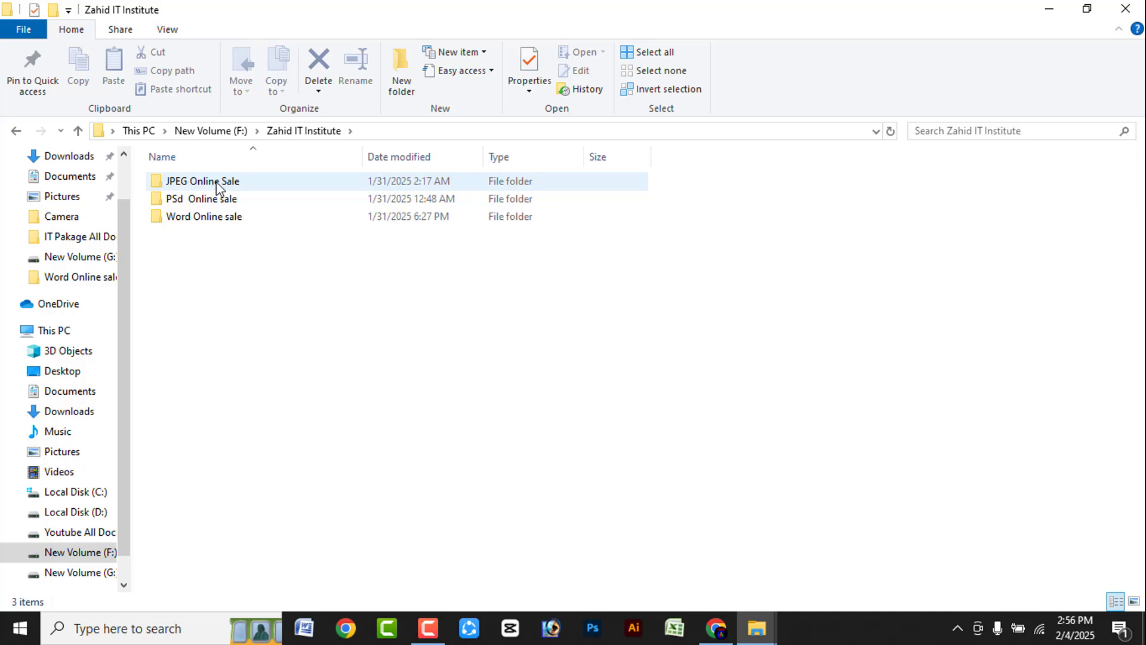
pyautogui.doubleClick(243, 185)
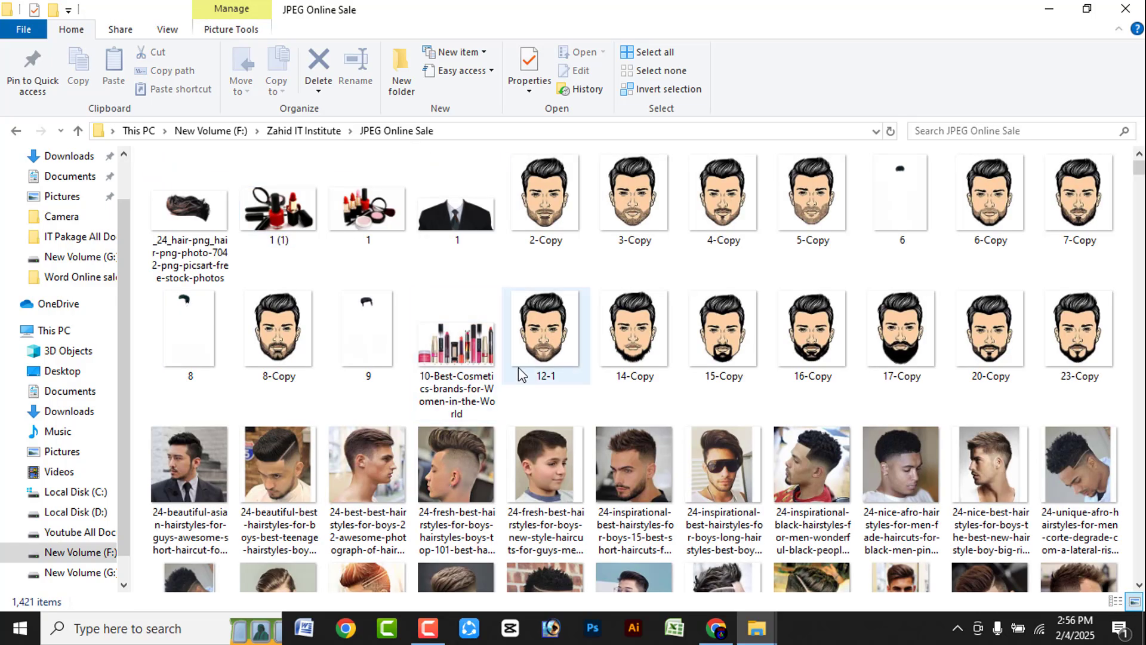
# Step: Browse the JPEG Online Sale folder to examine its mix of images and PSD files
pyautogui.scroll(-10, 546, 372)
pyautogui.scroll(-5, 546, 371)
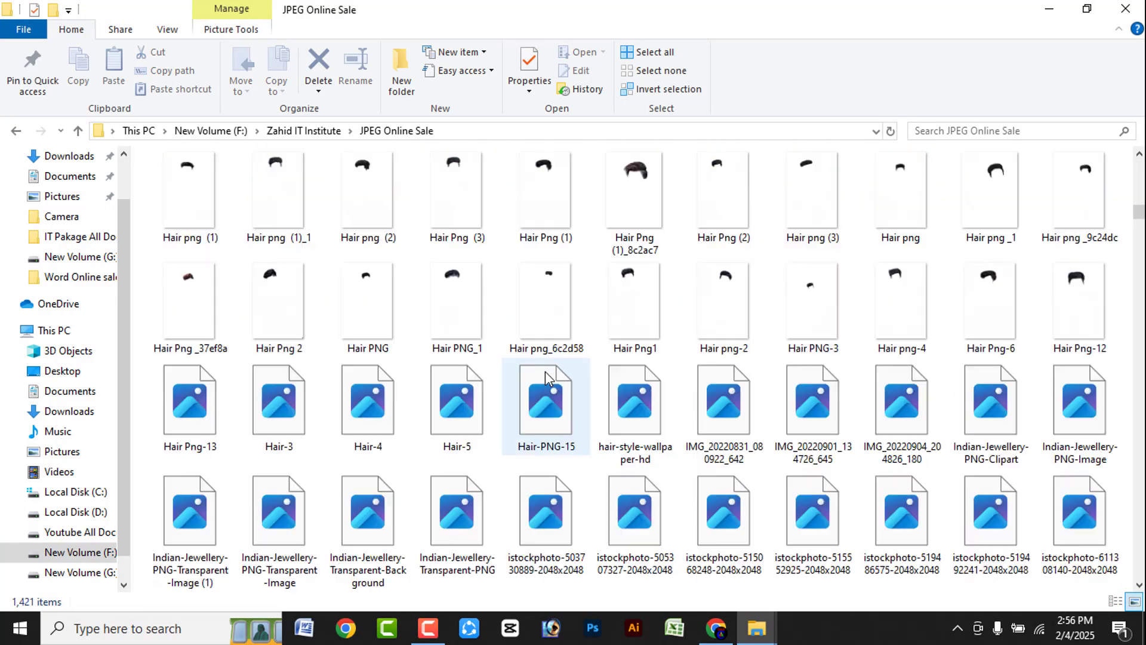
pyautogui.scroll(5, 607, 389)
pyautogui.scroll(3, 673, 434)
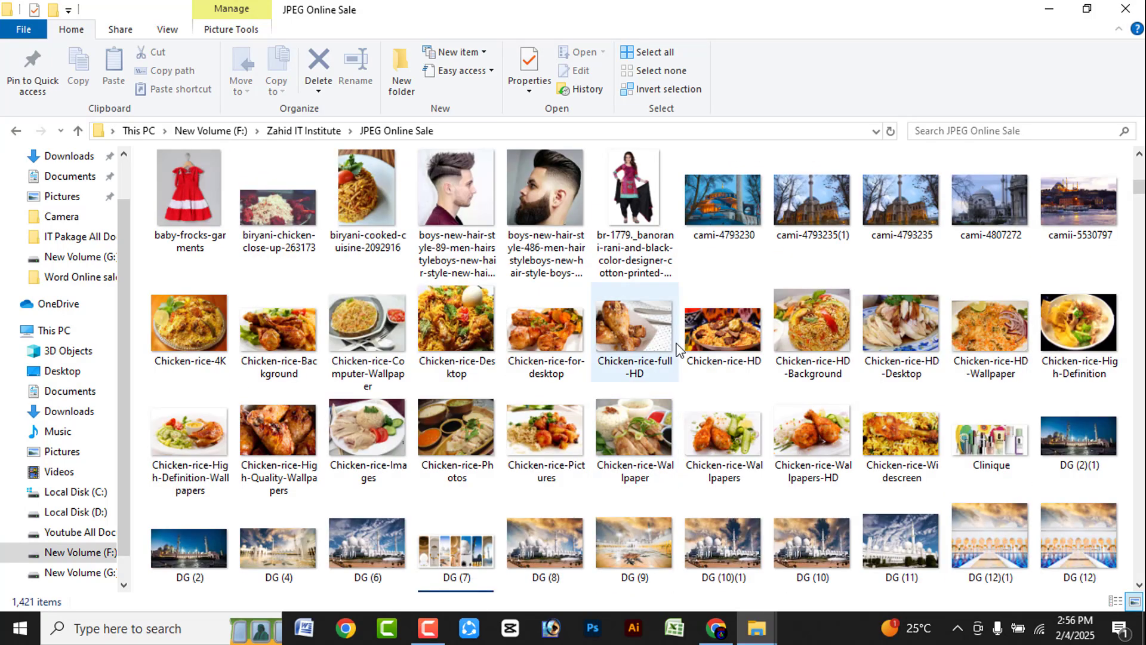
pyautogui.scroll(-8, 739, 400)
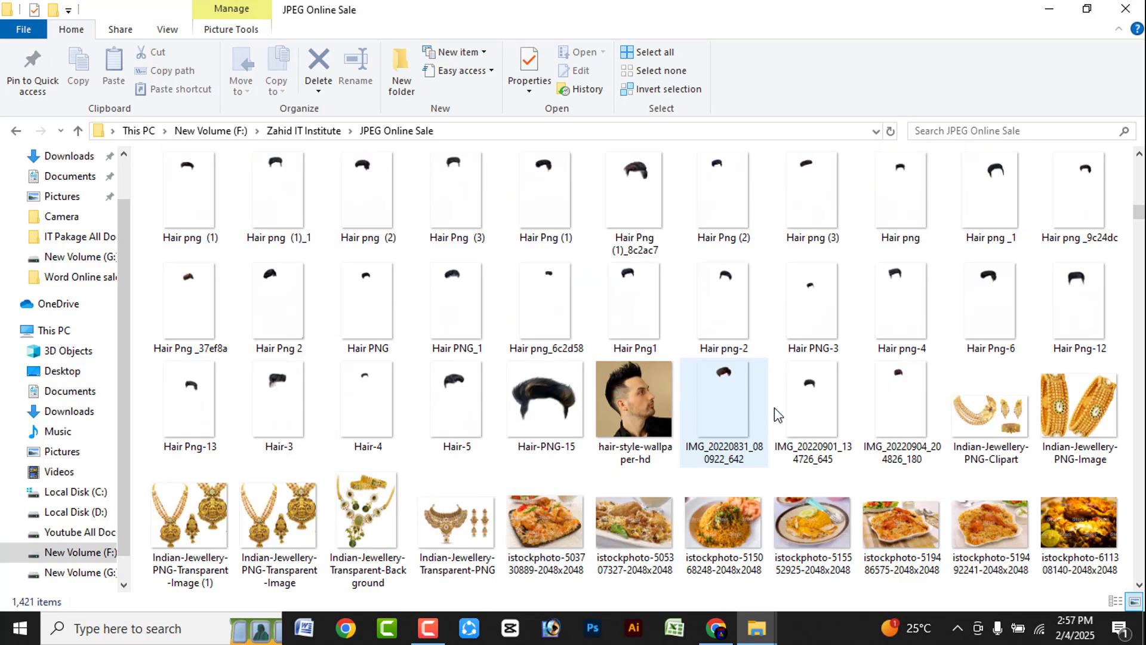
pyautogui.scroll(-10, 776, 412)
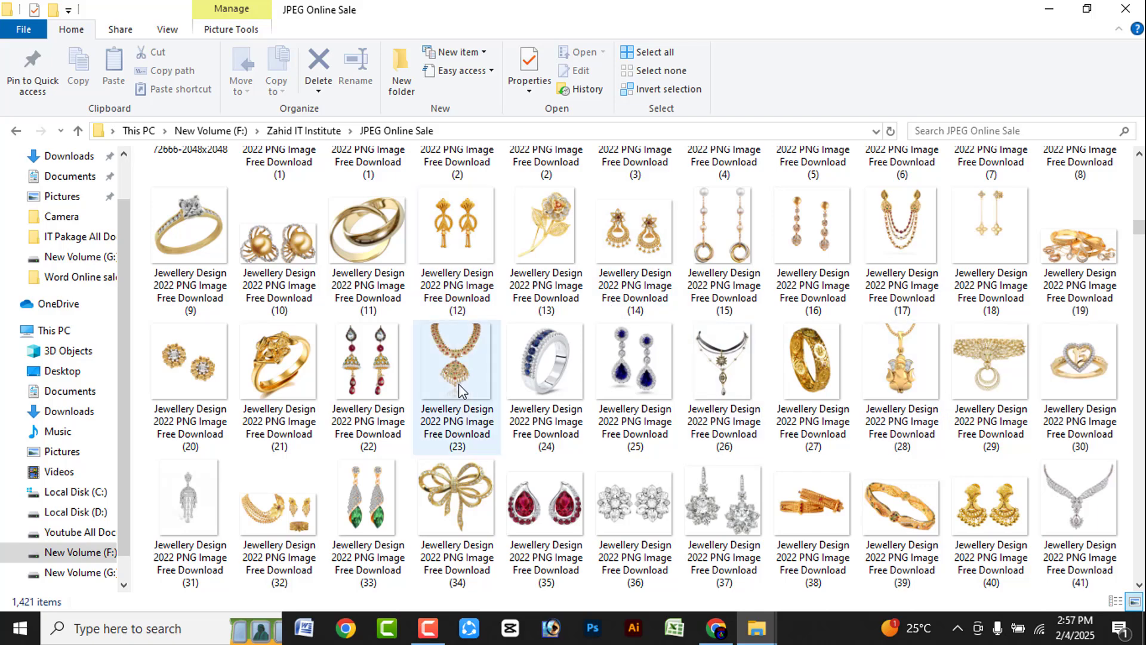
pyautogui.scroll(-10, 617, 384)
pyautogui.scroll(-15, 637, 385)
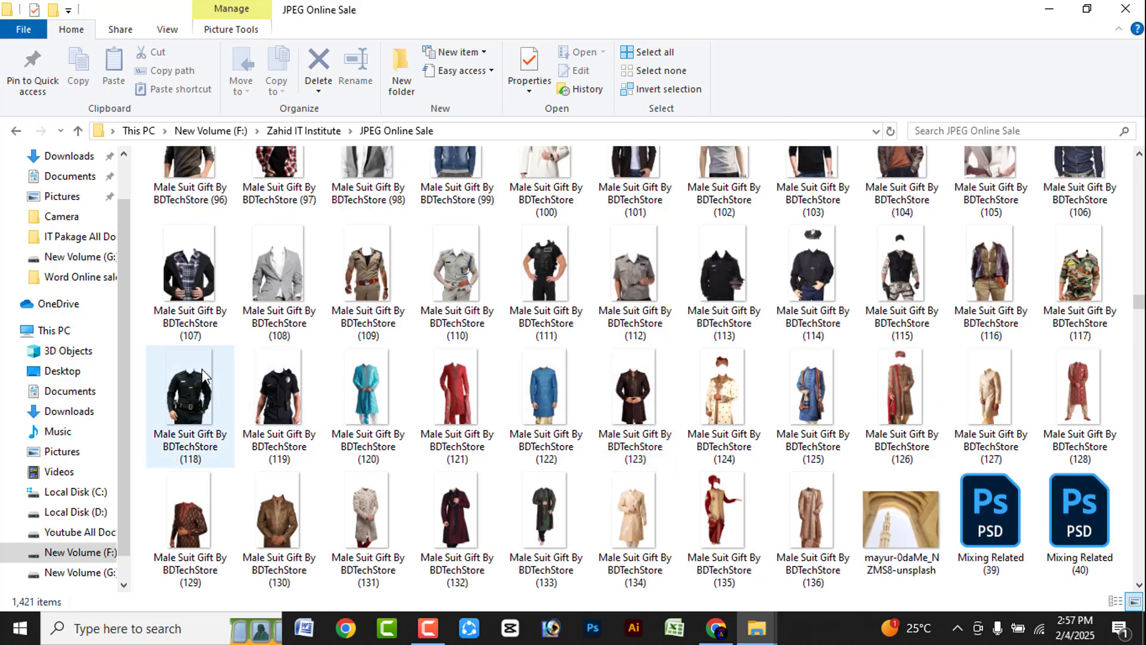
pyautogui.scroll(-15, 650, 410)
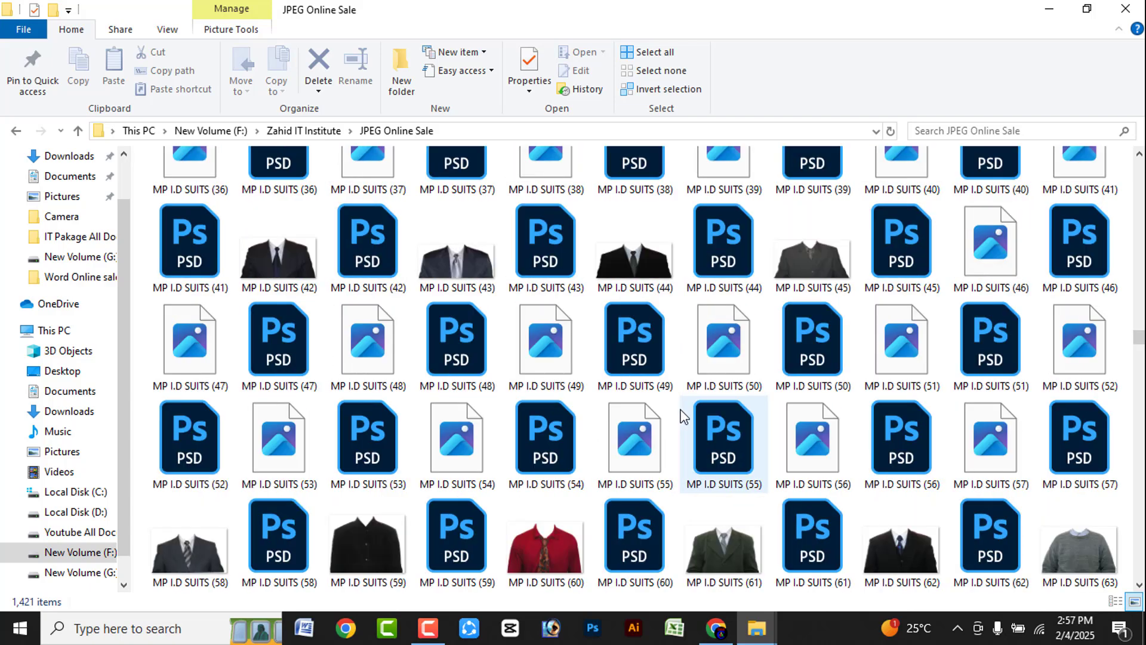
pyautogui.scroll(-10, 680, 409)
pyautogui.scroll(9, 681, 410)
pyautogui.click(456, 298)
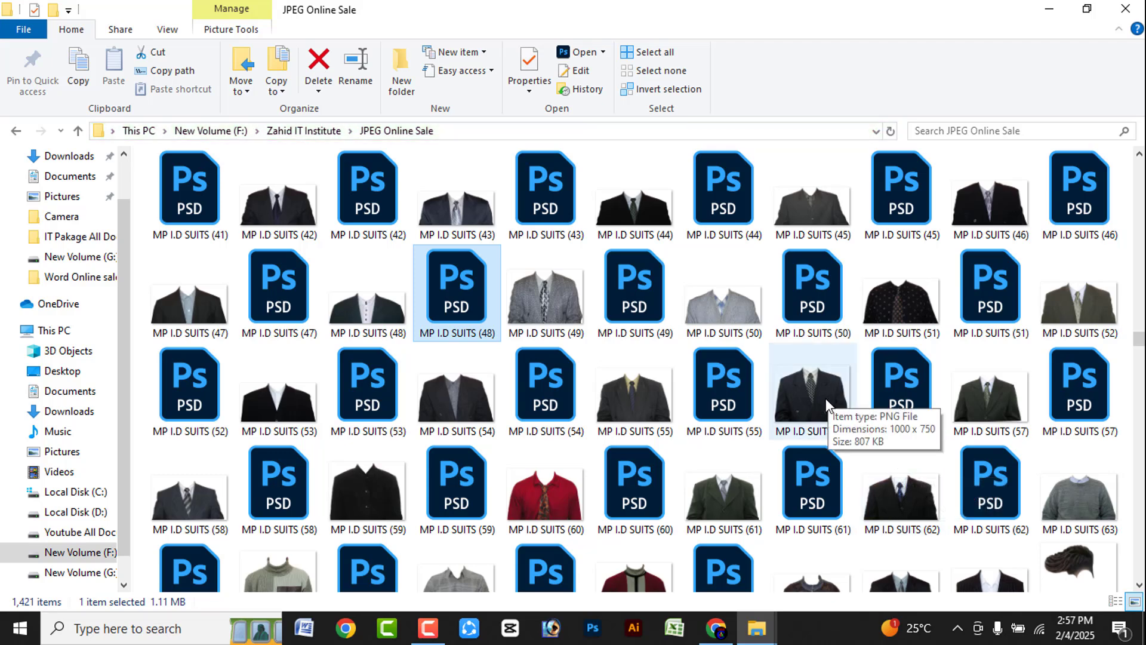
# Step: Leave JPEG Online Sale, minimize its window, and reopen the desktop folder containing mp3, Picture and Video in a maximized window
pyautogui.click(18, 130)
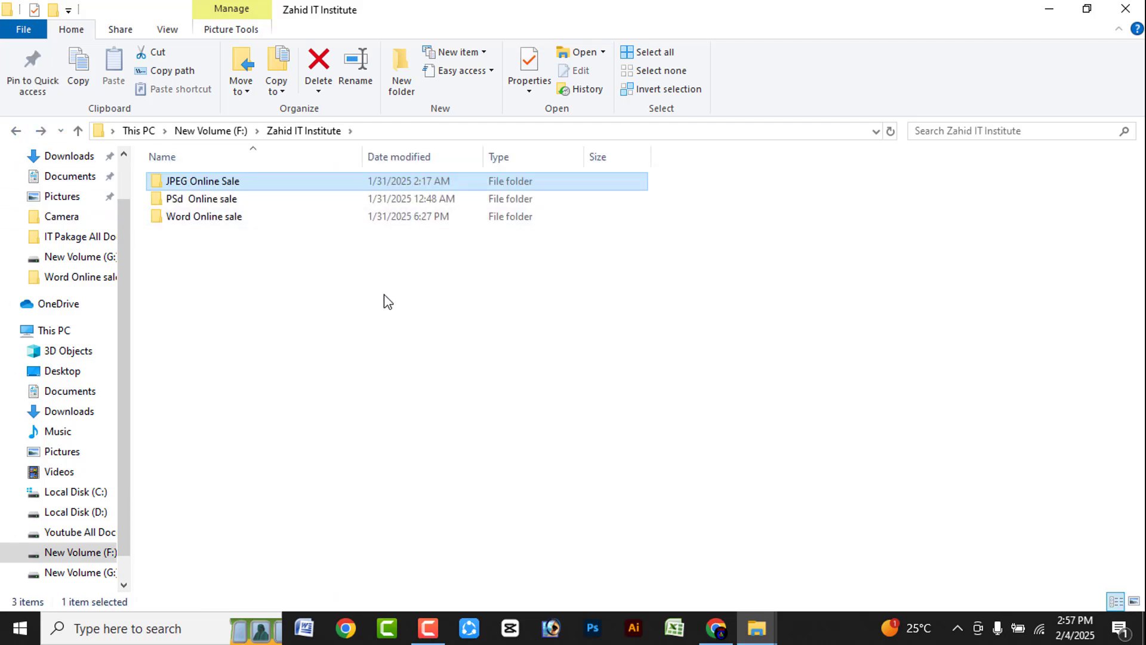
pyautogui.click(332, 288)
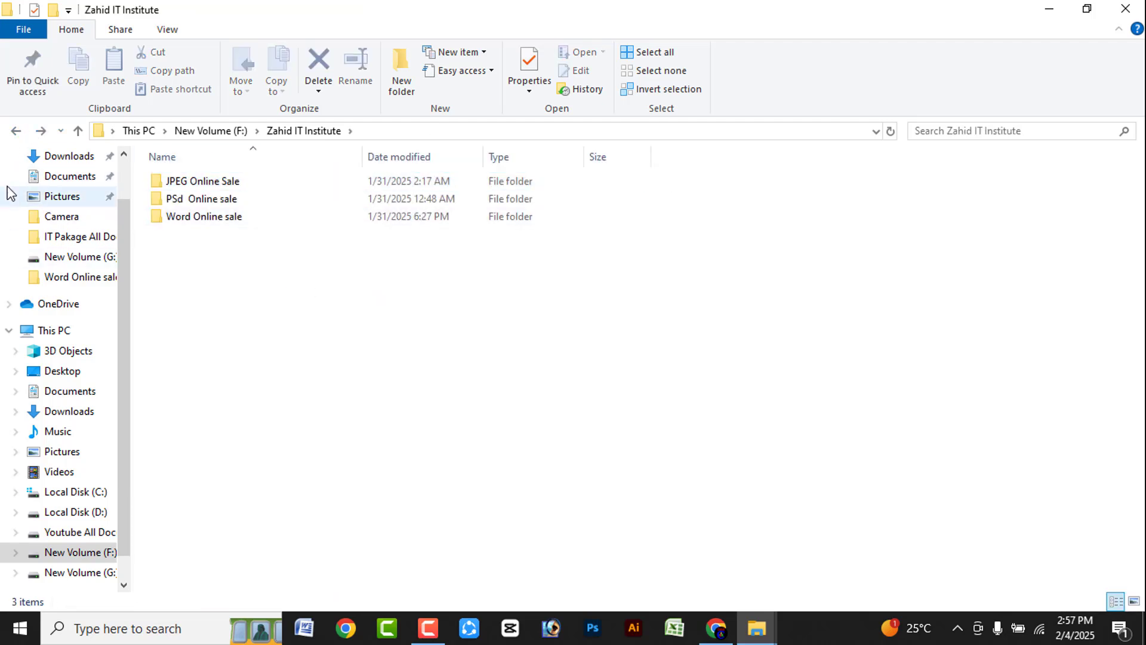
pyautogui.click(1048, 9)
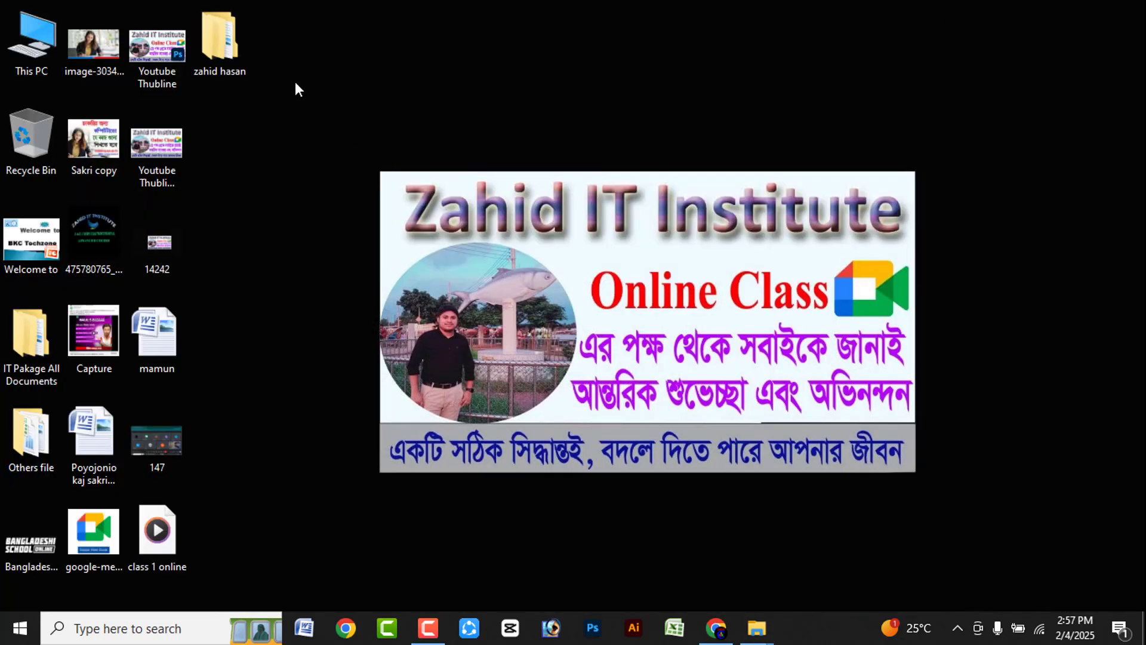
pyautogui.doubleClick(224, 45)
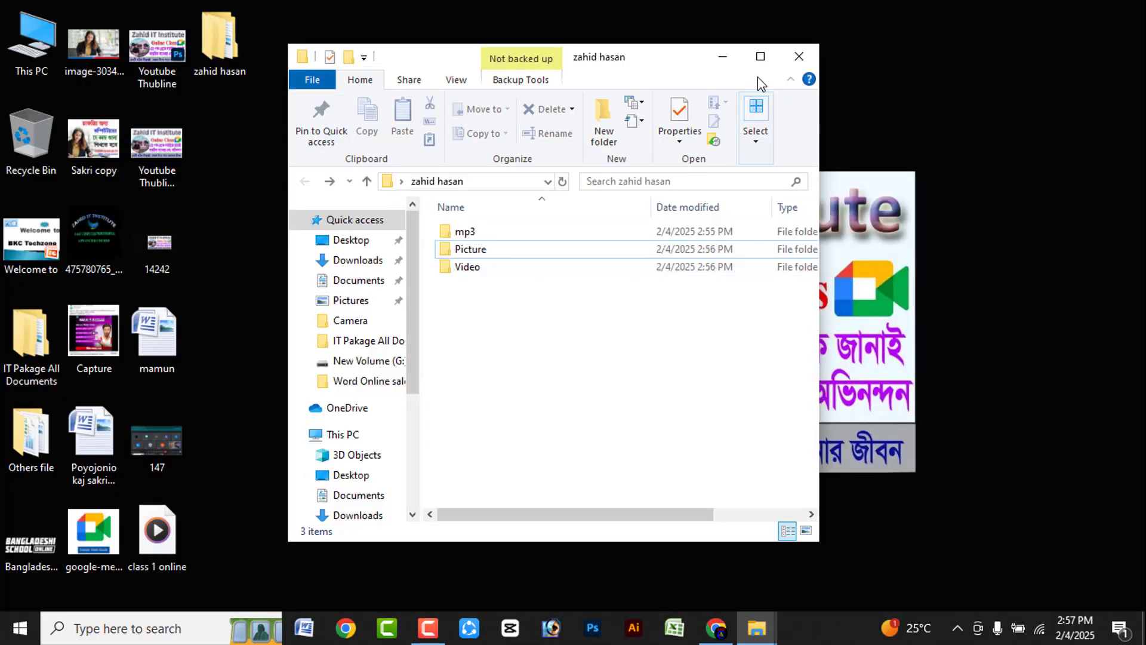
pyautogui.click(760, 56)
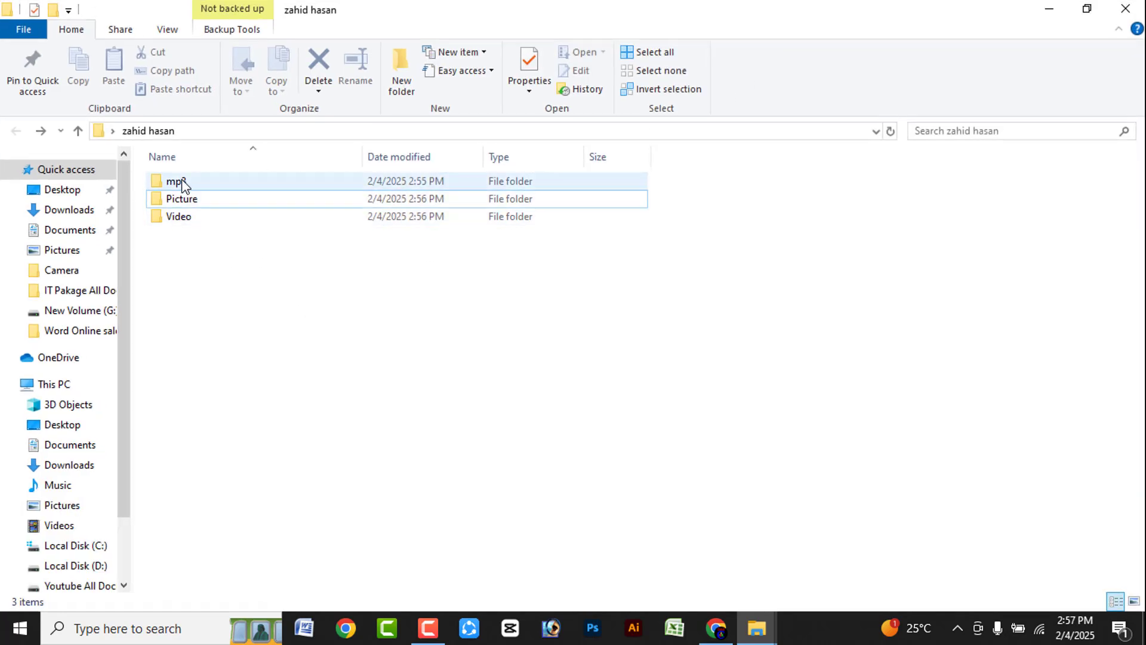
pyautogui.moveTo(185, 246); pyautogui.dragTo(212, 176)
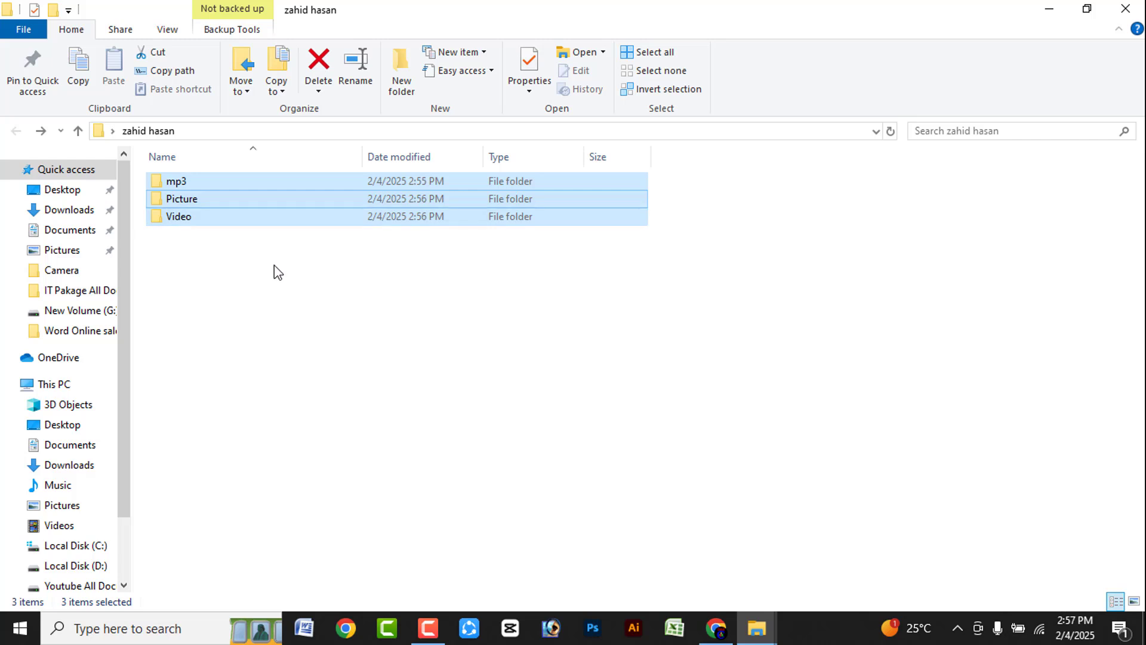
pyautogui.click(334, 304)
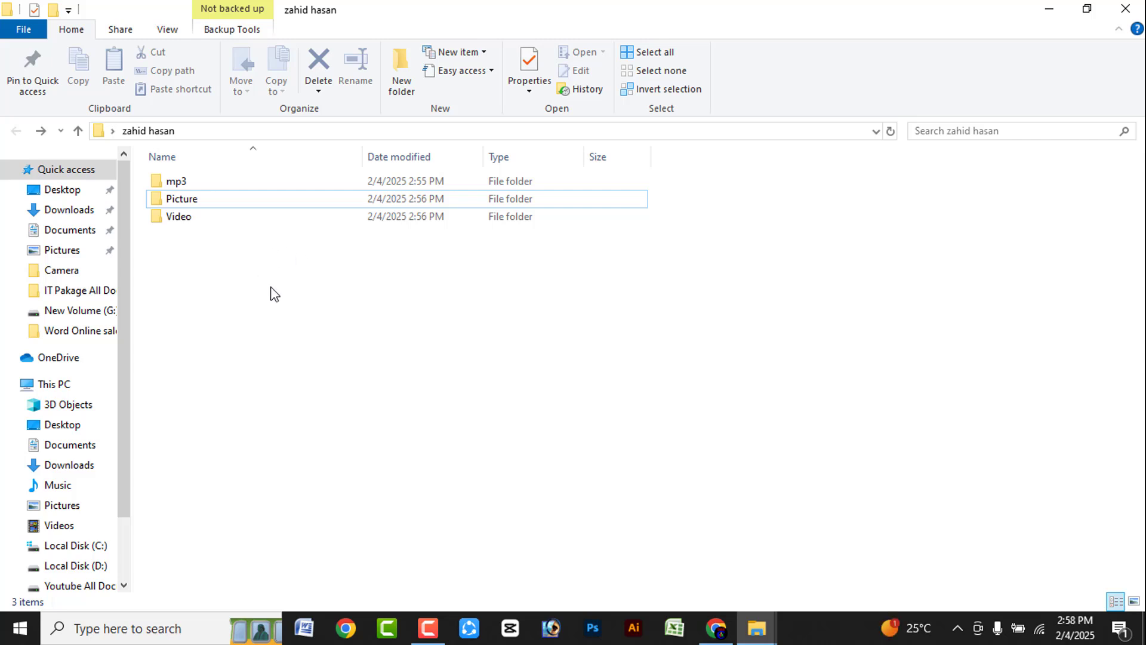
# Step: Create a fourth subfolder named Document alongside mp3, Picture and Video
pyautogui.rightClick(218, 272)
pyautogui.moveTo(268, 474)
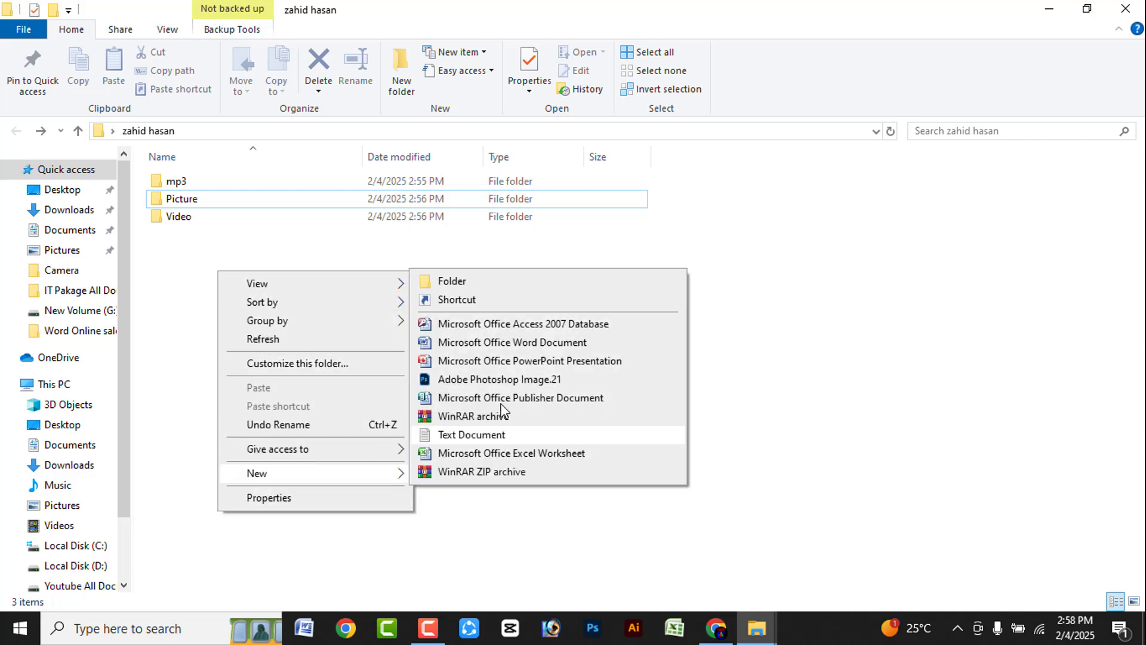
pyautogui.click(482, 286)
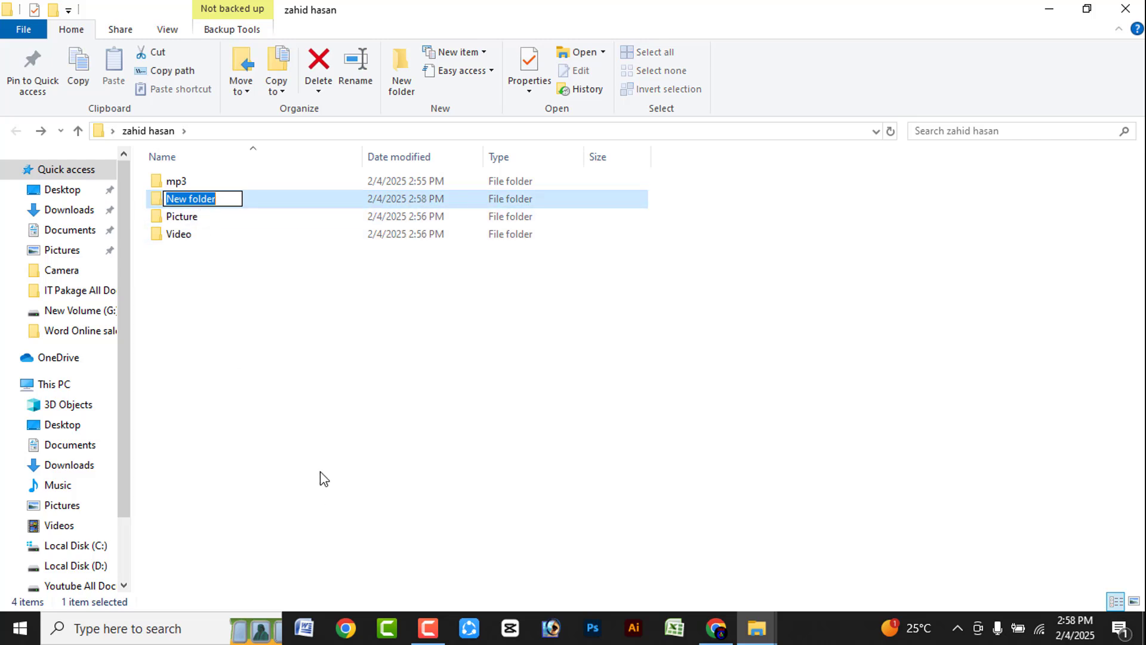
pyautogui.write('D')
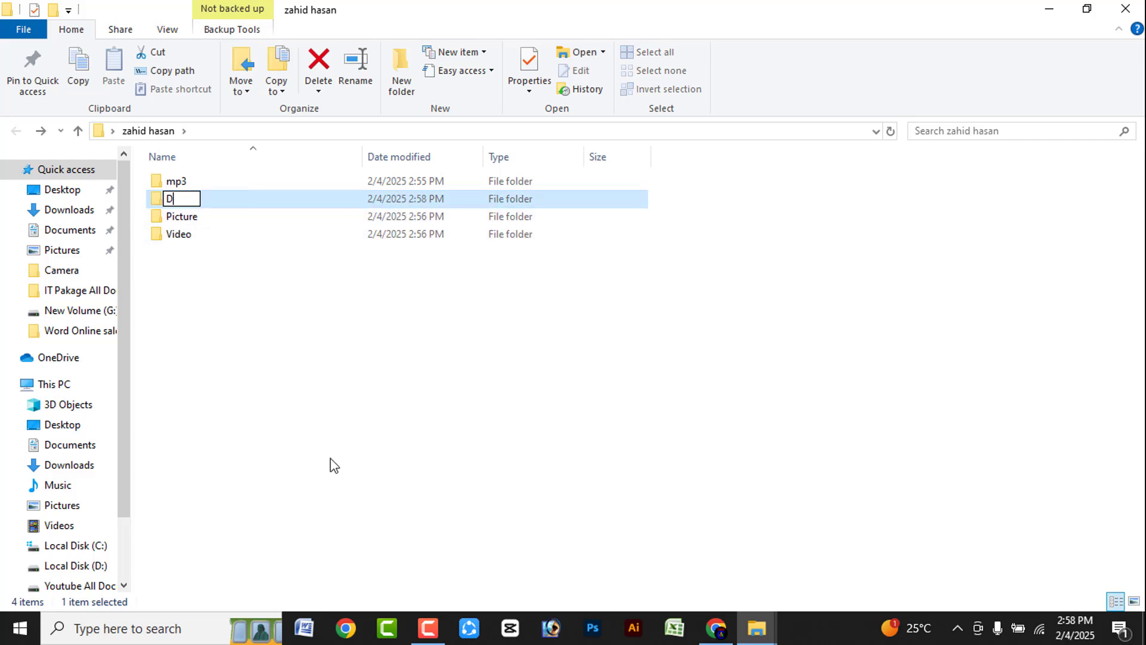
pyautogui.write('ocument')
pyautogui.press('Return')
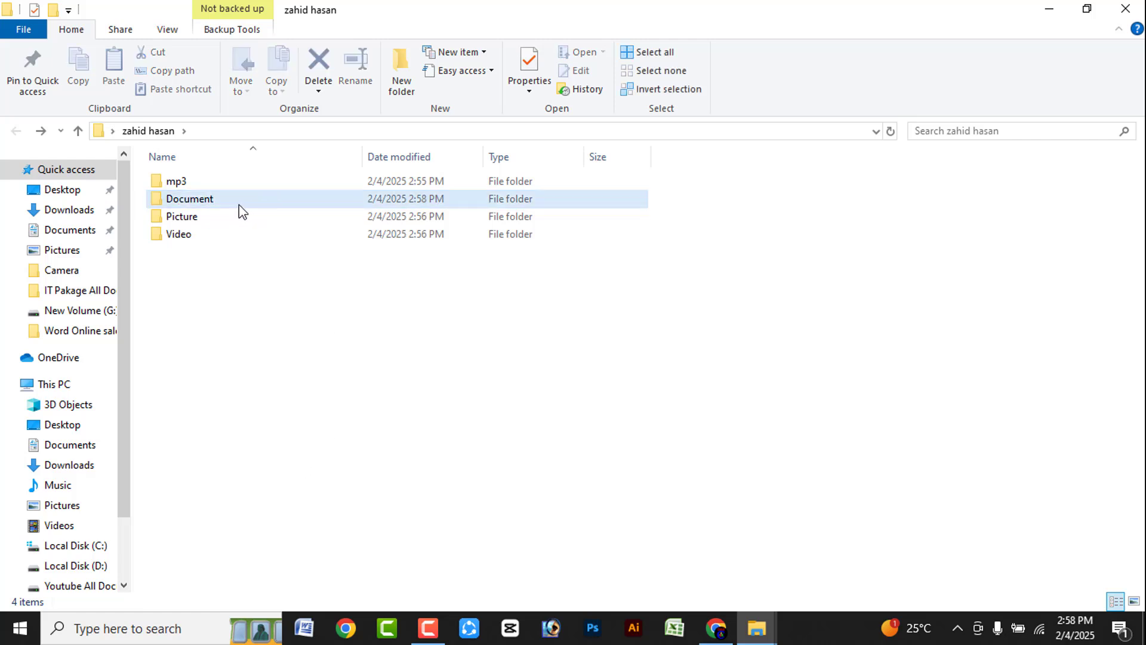
# Step: Open the Document subfolder and create a new Microsoft Office Word document named Letter inside it
pyautogui.click(241, 198)
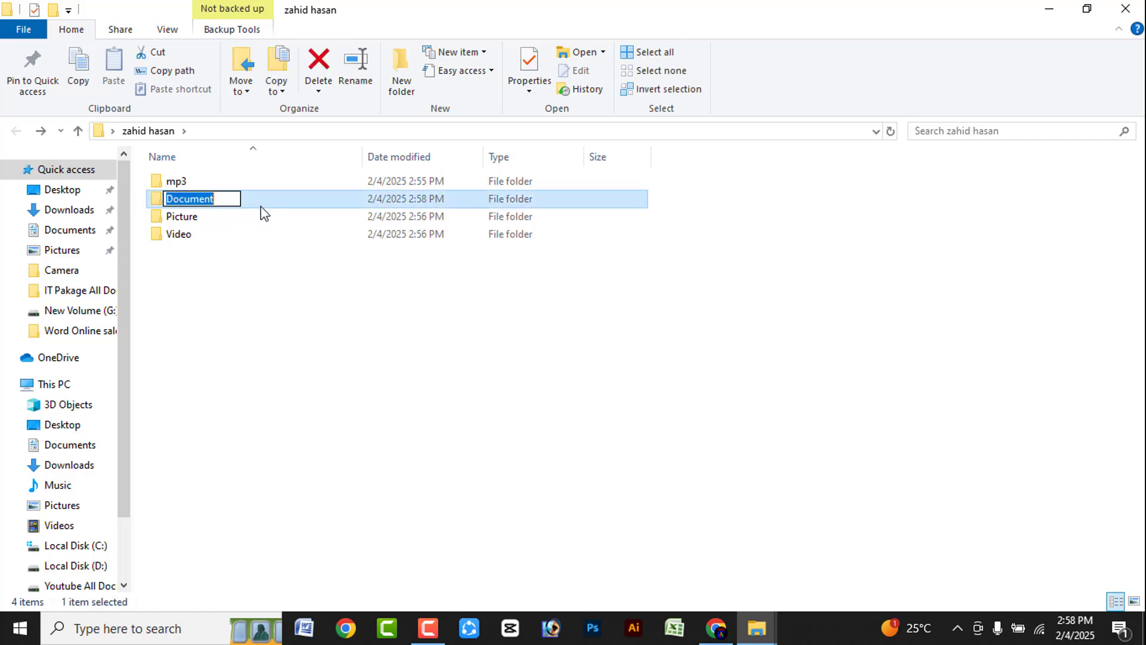
pyautogui.doubleClick(270, 205)
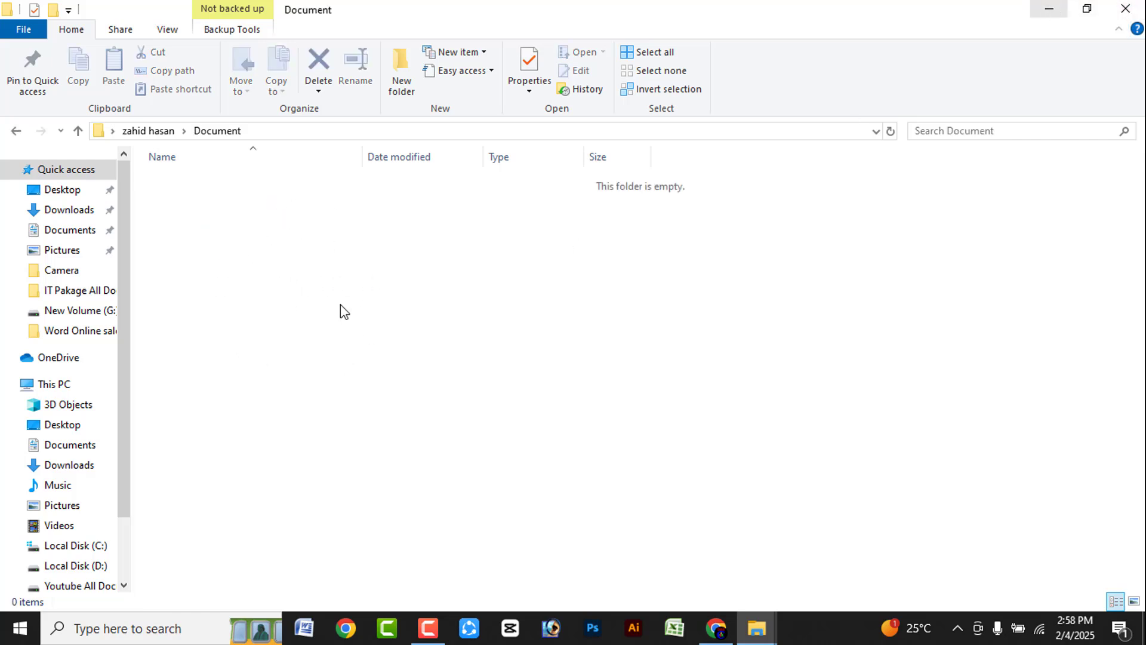
pyautogui.rightClick(253, 240)
pyautogui.moveTo(300, 446)
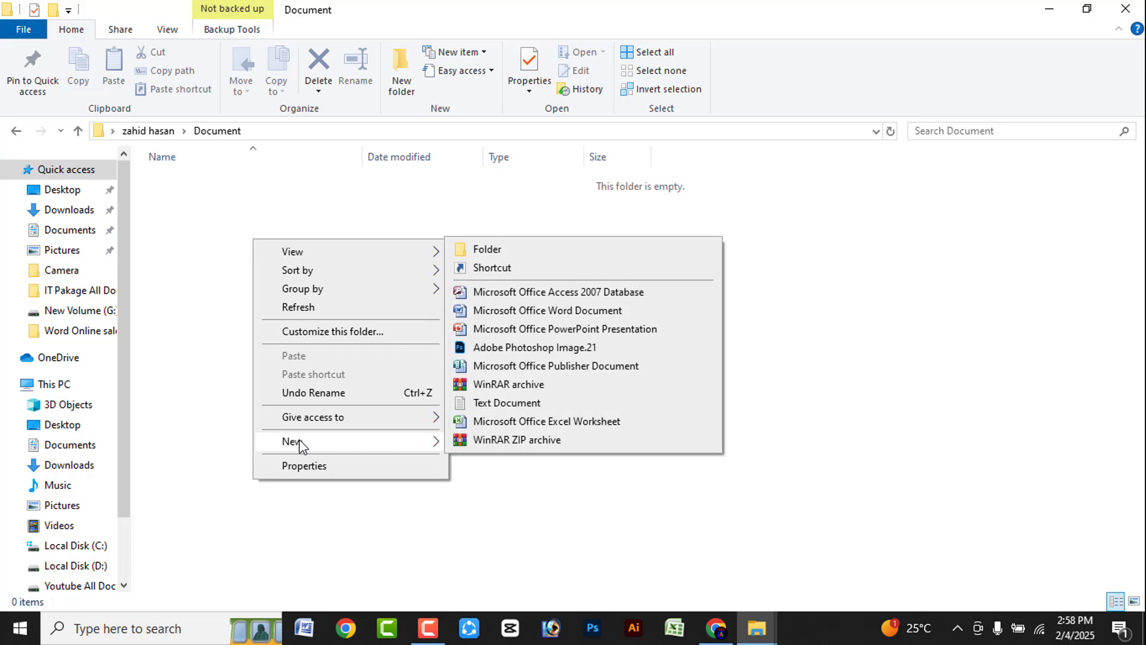
pyautogui.click(523, 311)
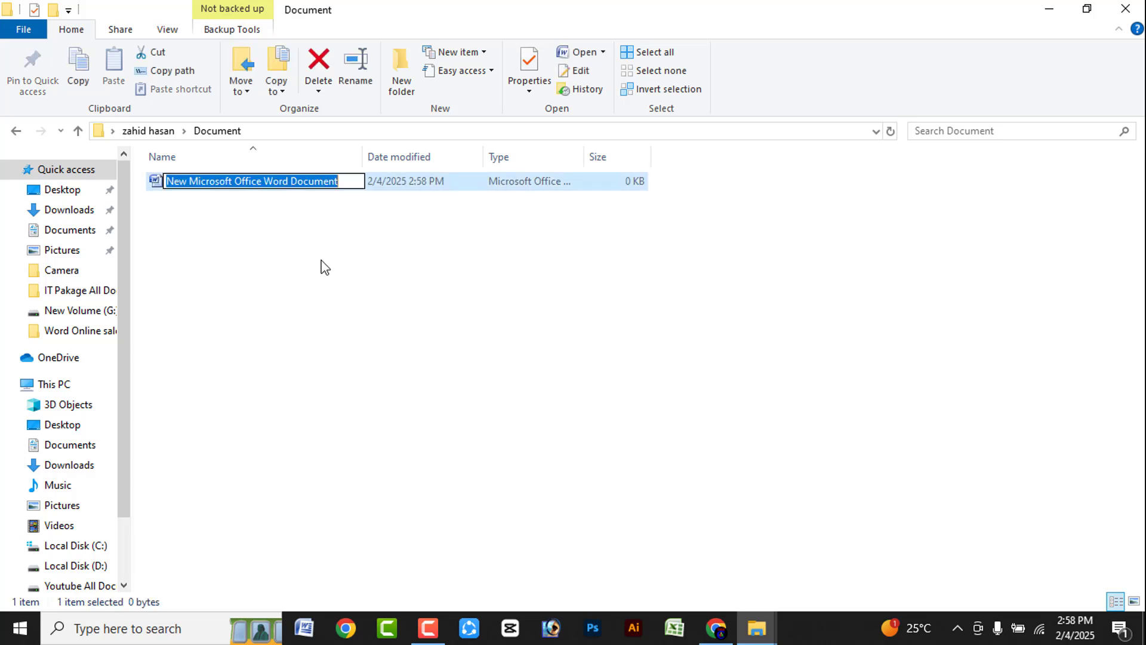
pyautogui.write('L')
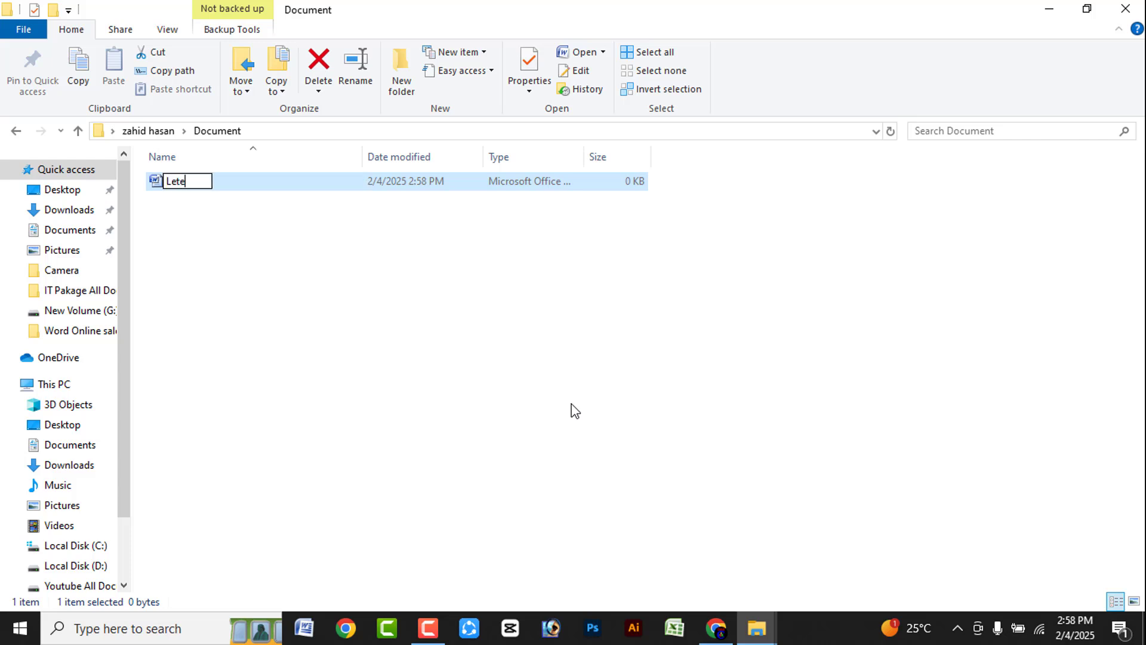
pyautogui.write('ette')
pyautogui.press('BackSpace')
pyautogui.write('ter')
pyautogui.press('Return')
pyautogui.click(238, 204)
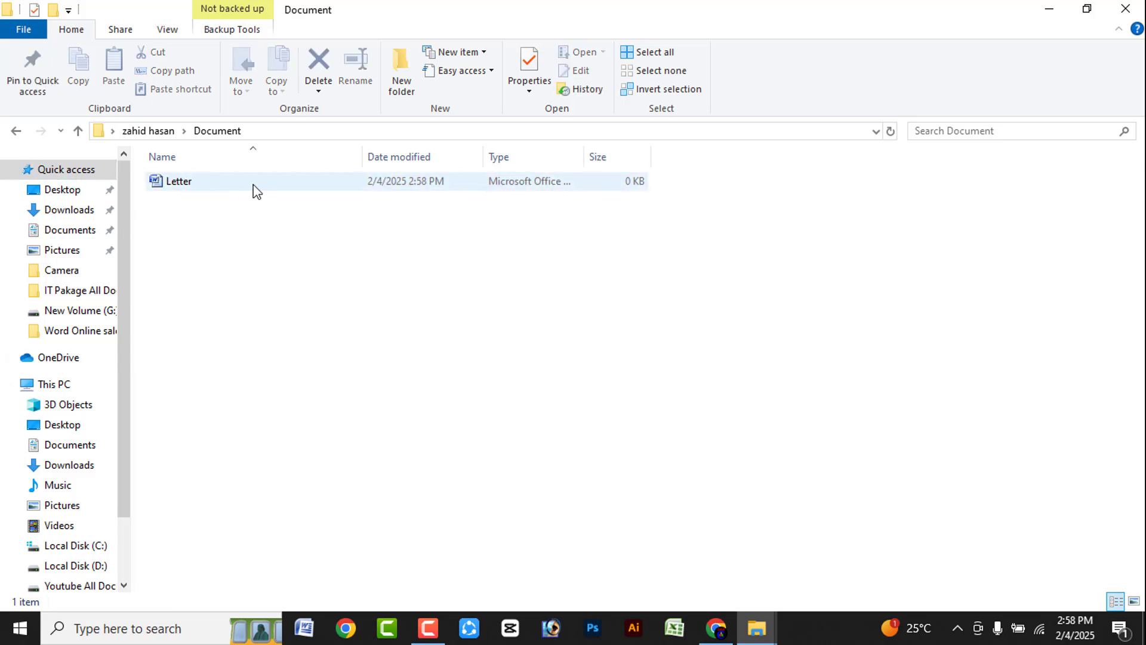
# Step: Return to the parent folder containing Document, mp3, Picture and Video, and leave none of the subfolders selected
pyautogui.click(17, 131)
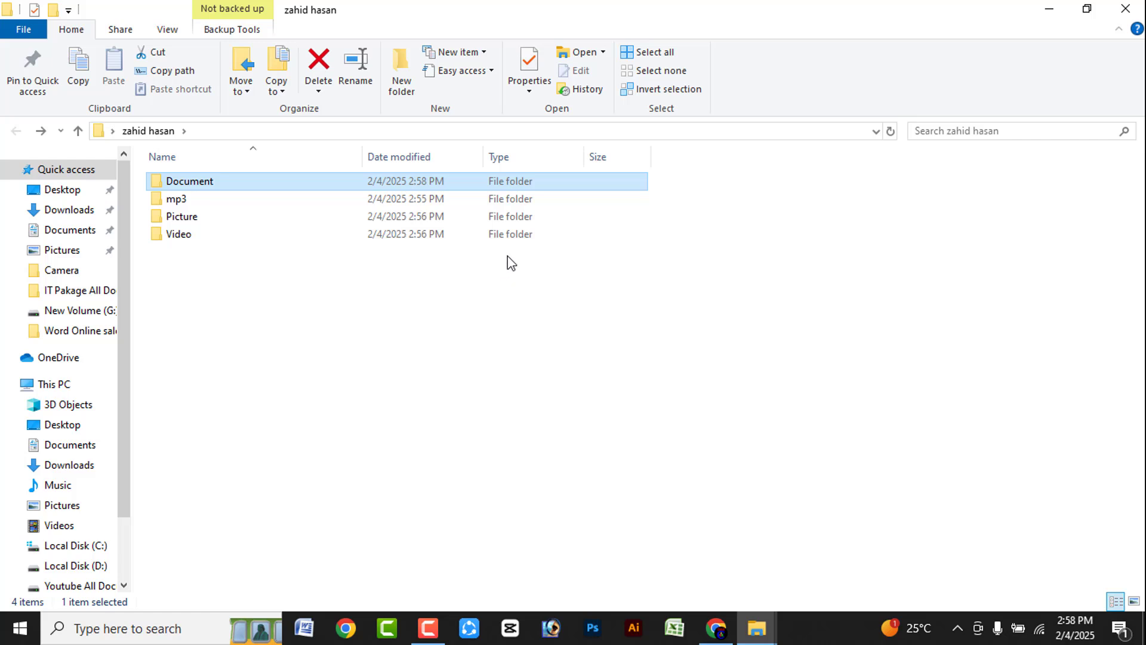
pyautogui.click(305, 280)
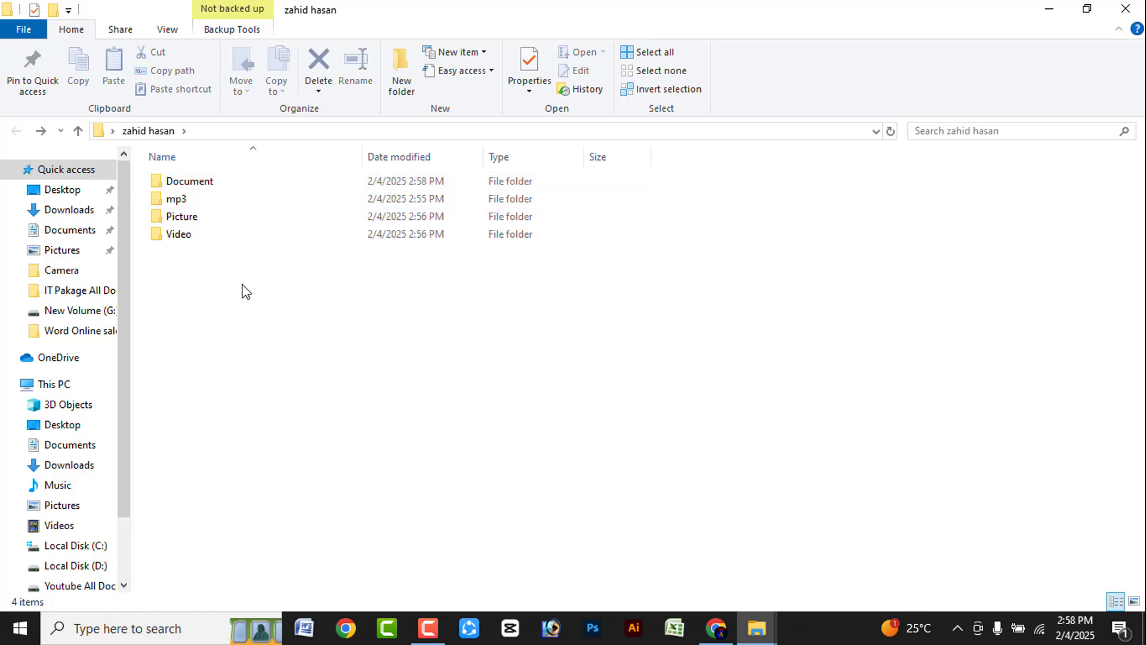
pyautogui.moveTo(218, 263); pyautogui.dragTo(243, 176)
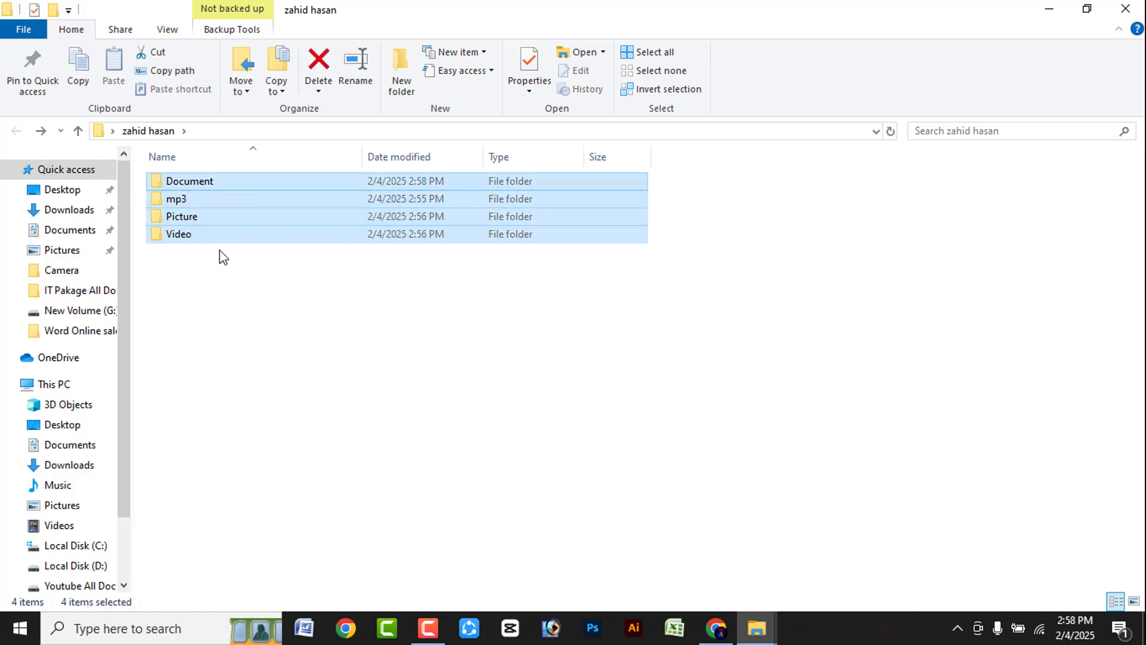
pyautogui.click(302, 274)
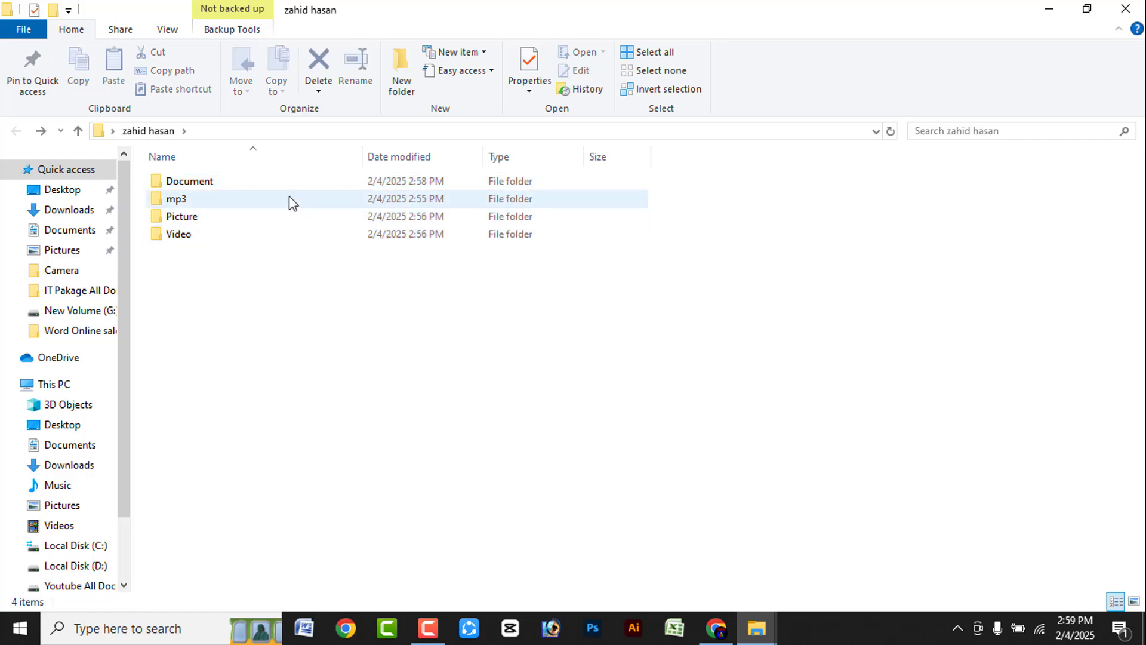